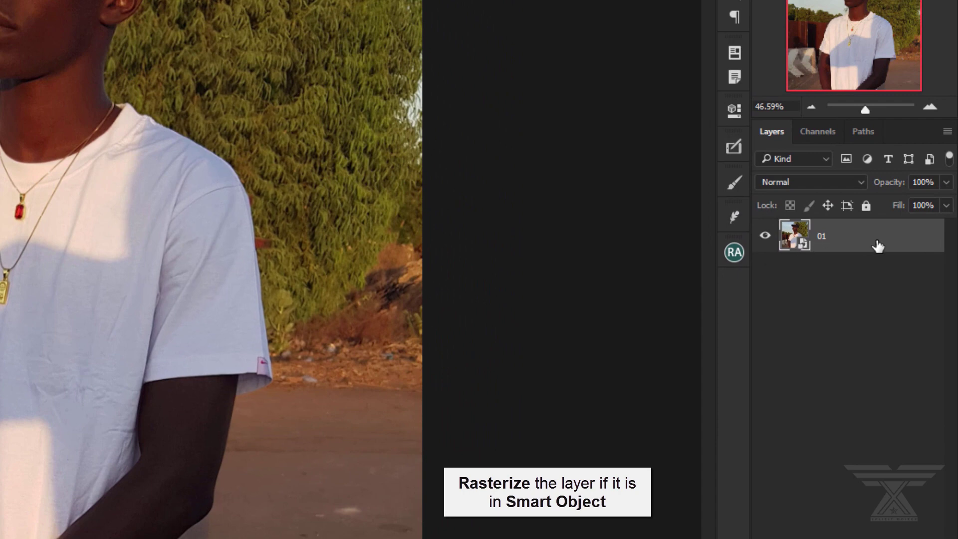
Rasterize the smart-object layer 01 into a plain pixel layer.
right_click(878, 246)
click(733, 167)
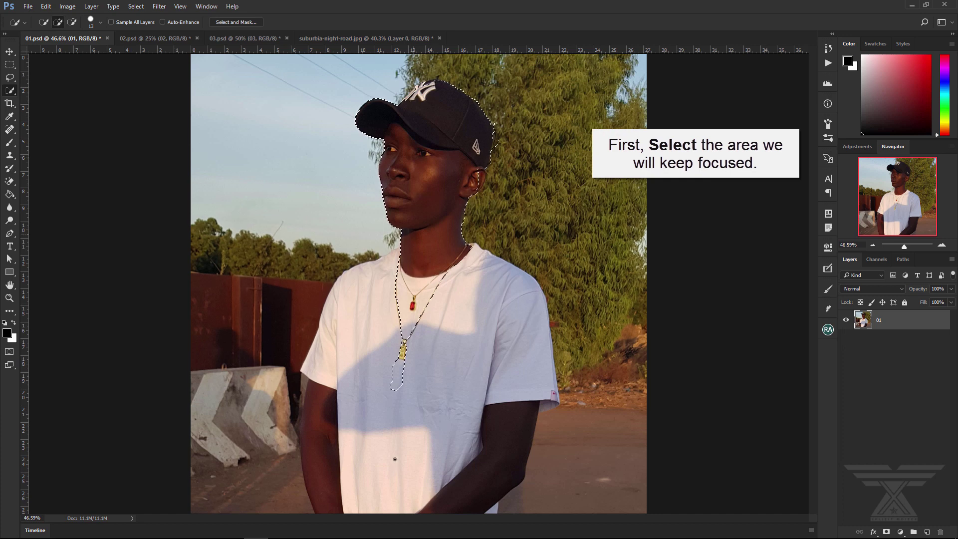
Extend the Quick Selection over the man's shirt and arm.
drag(395, 459, 528, 394)
scroll(459, 409, up, 2)
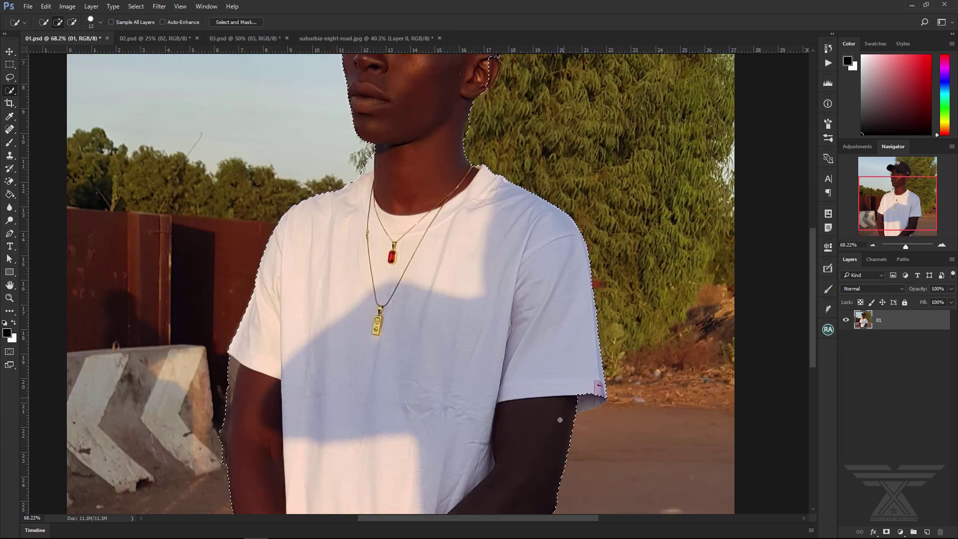
scroll(560, 419, down, 3)
scroll(560, 349, down, 3)
scroll(549, 274, down, 3)
scroll(568, 210, up, 3)
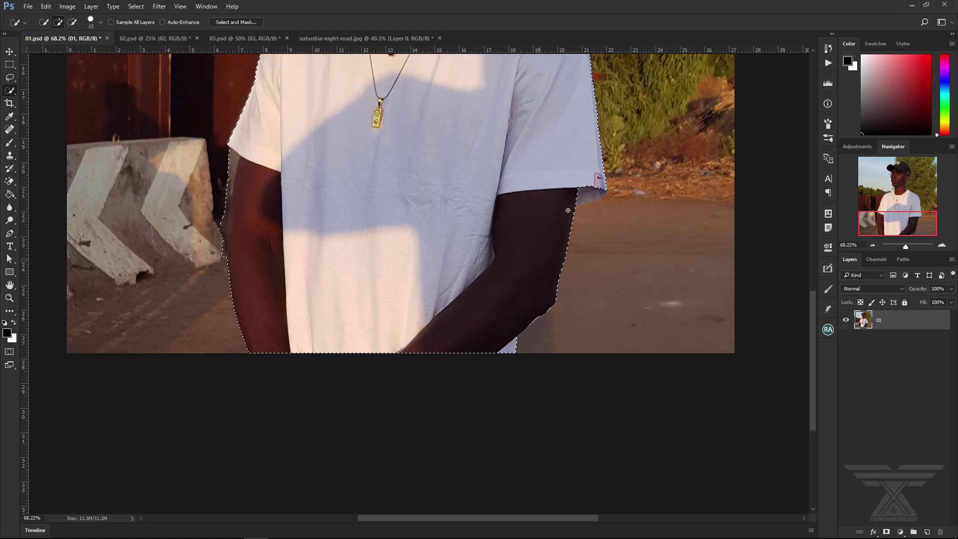
scroll(567, 210, up, 2)
scroll(299, 299, down, 1)
scroll(132, 368, up, 3)
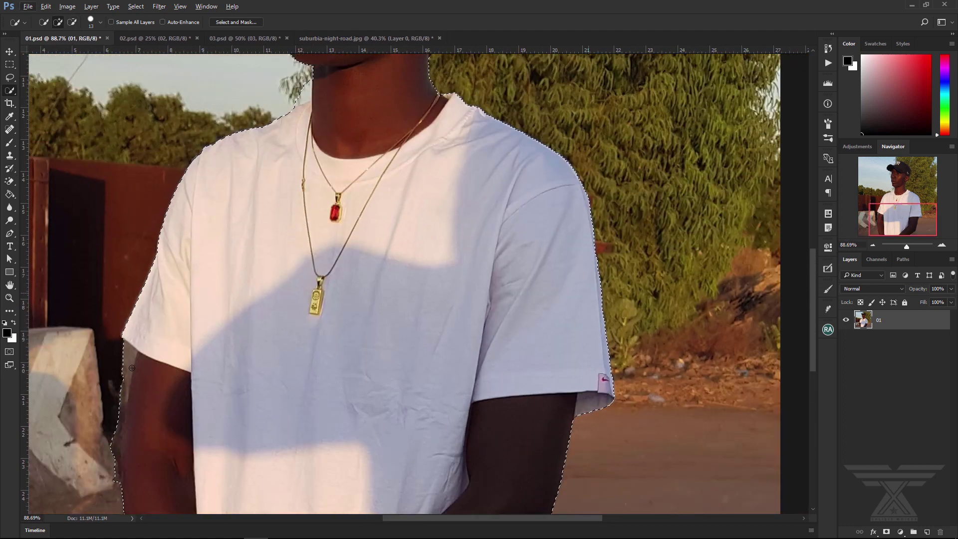
scroll(132, 368, up, 1)
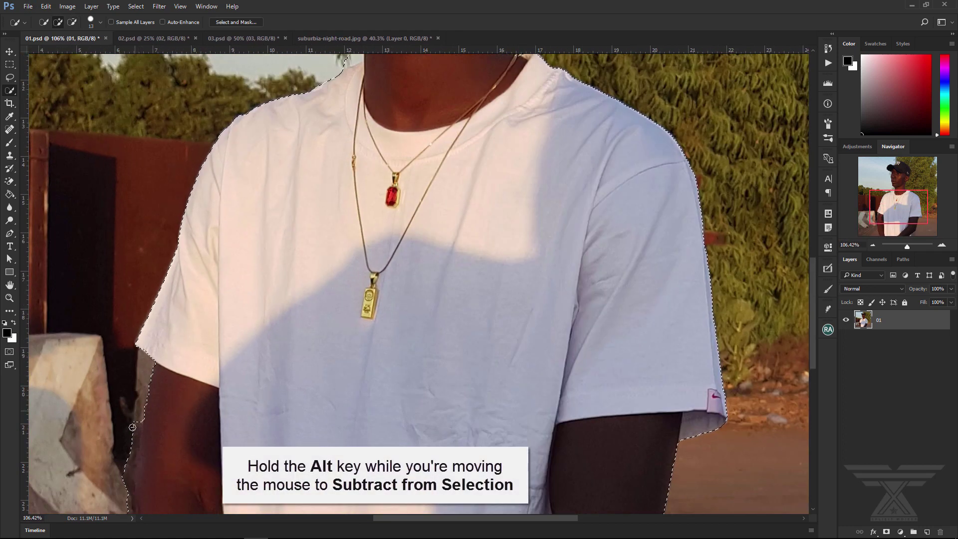
scroll(132, 427, down, 3)
scroll(148, 371, up, 3)
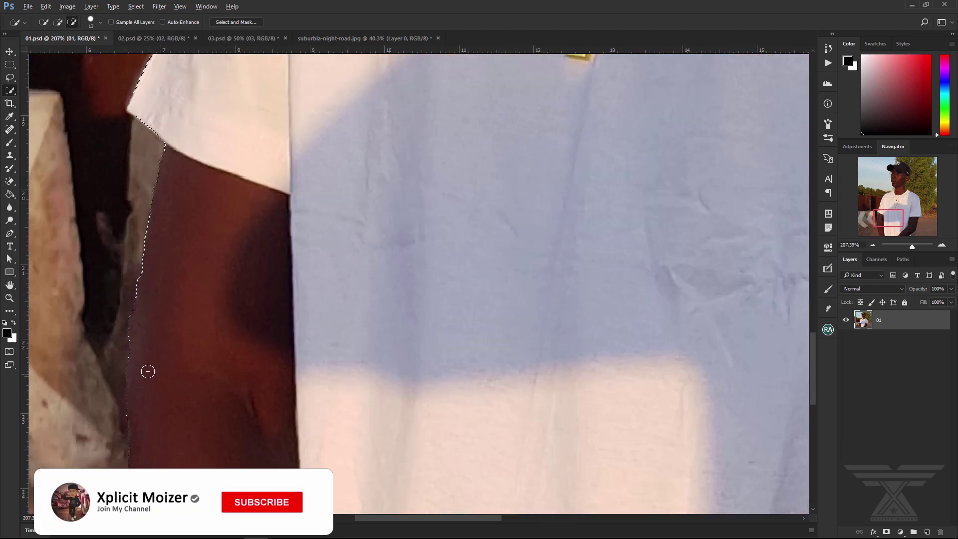
Subtract the background strip beside his left arm from the selection.
drag(148, 371, 142, 345)
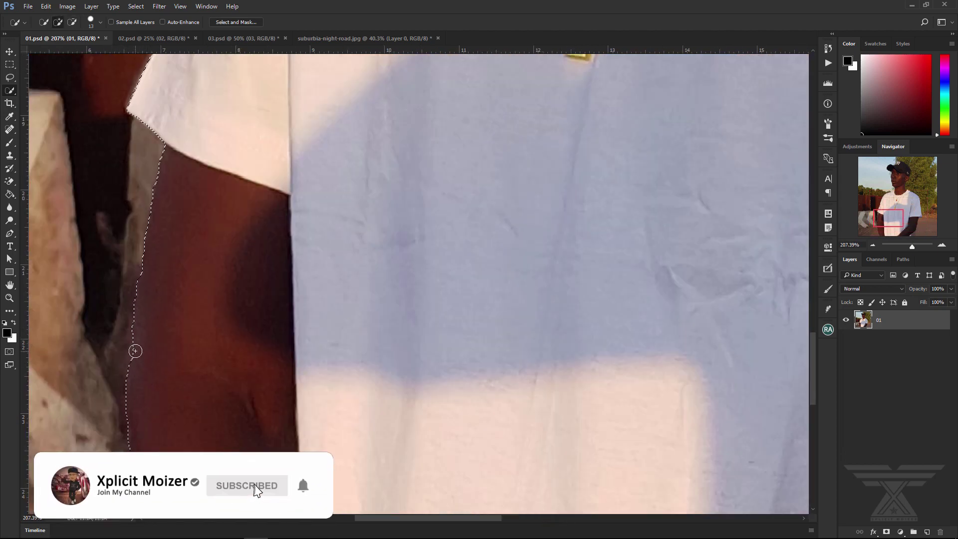
scroll(520, 153, down, 5)
scroll(520, 153, up, 2)
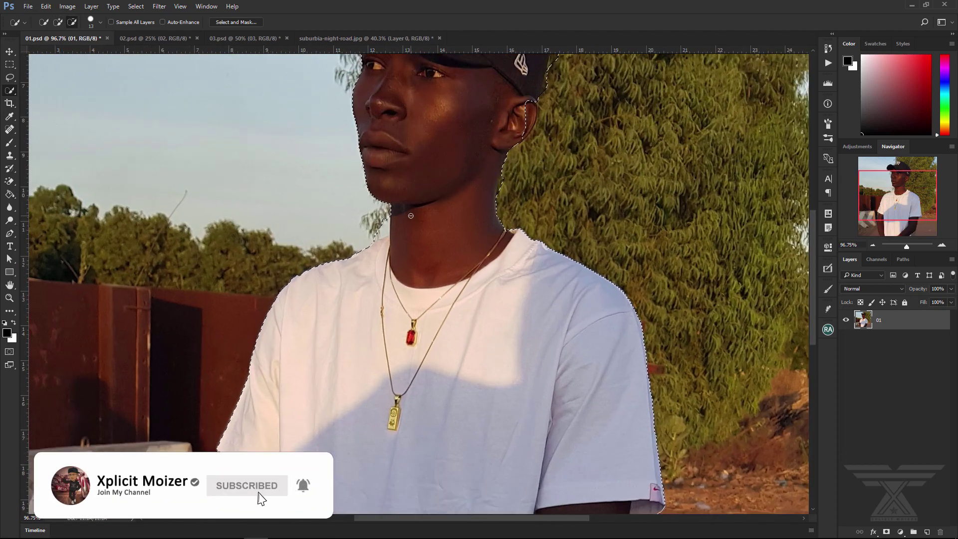
scroll(353, 276, up, 5)
scroll(394, 242, down, 4)
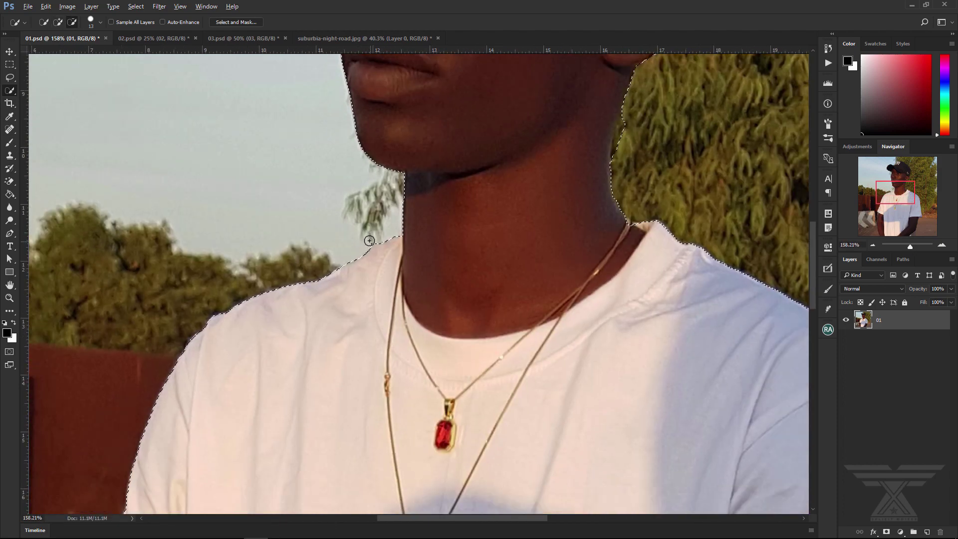
scroll(610, 235, up, 4)
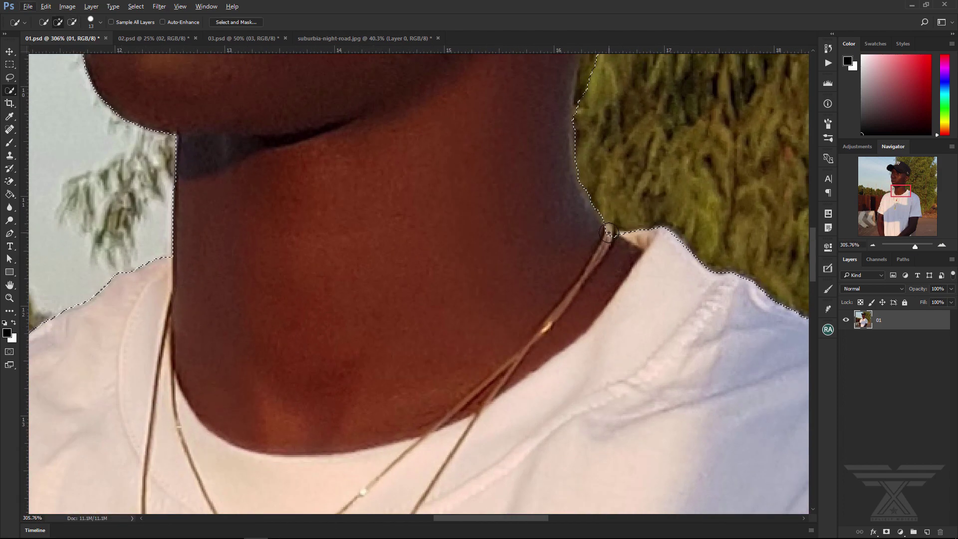
Zoom in and subtract background from the selection along the cap's side and ear.
scroll(613, 214, up, 2)
drag(619, 196, 374, 227)
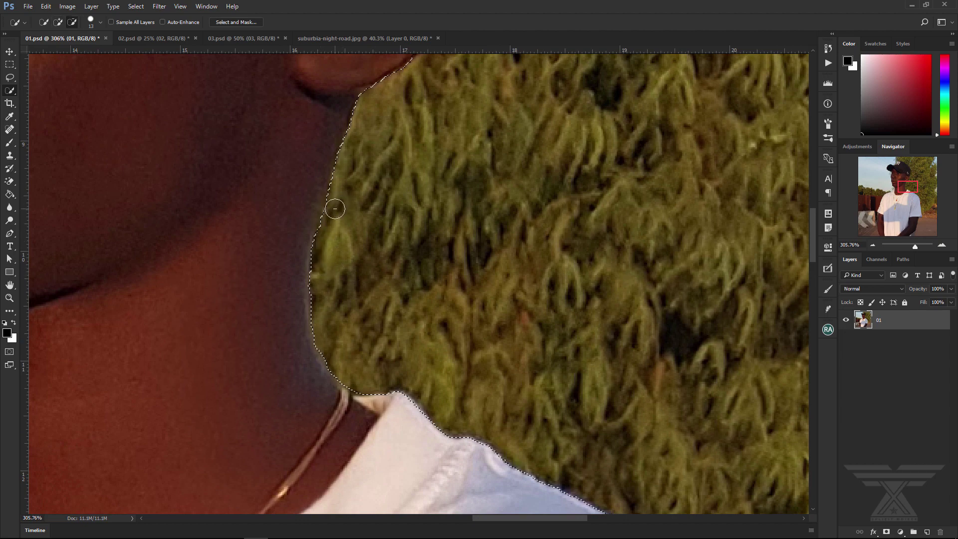
scroll(313, 207, down, 3)
scroll(475, 165, up, 5)
scroll(421, 183, right, 1)
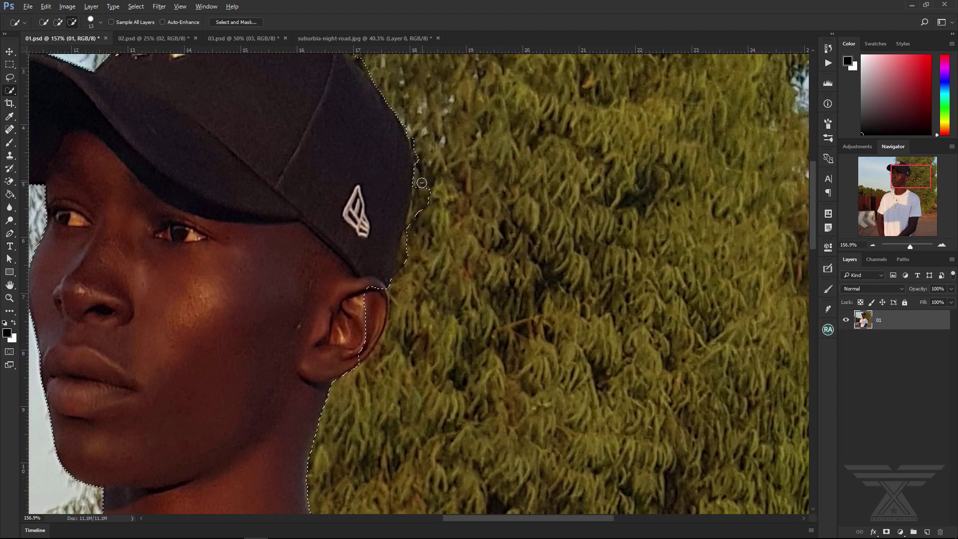
drag(400, 271, 403, 114)
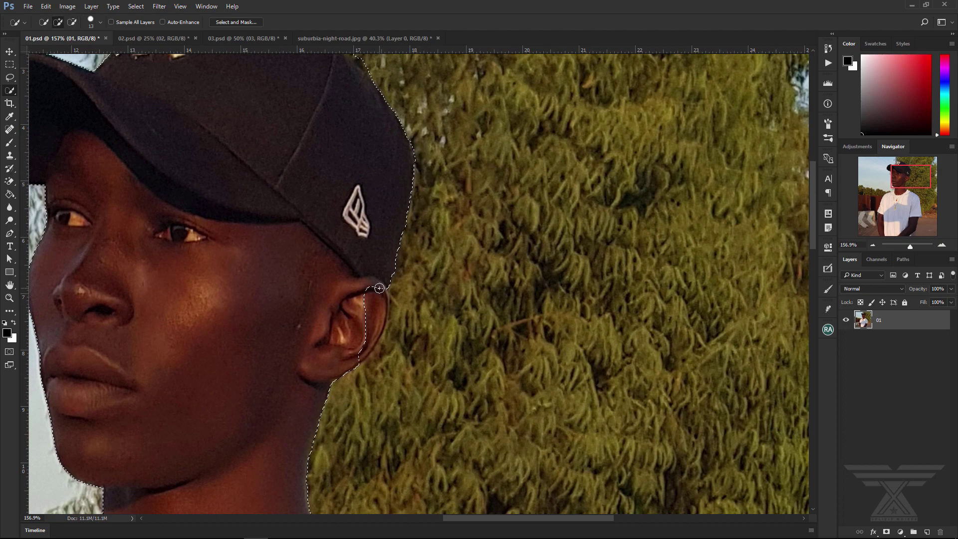
scroll(379, 288, up, 2)
scroll(379, 288, up, 1)
mouse_move(399, 248)
mouse_down()
mouse_move(432, 257)
mouse_move(423, 296)
mouse_up()
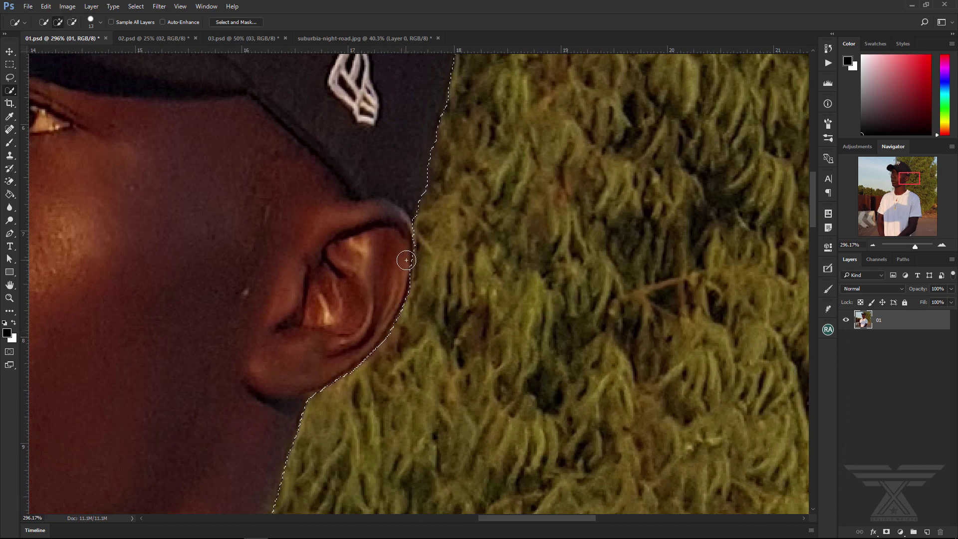
Subtract the sky and foliage near the cap logo from the selection.
scroll(406, 260, down, 3)
scroll(440, 105, up, 3)
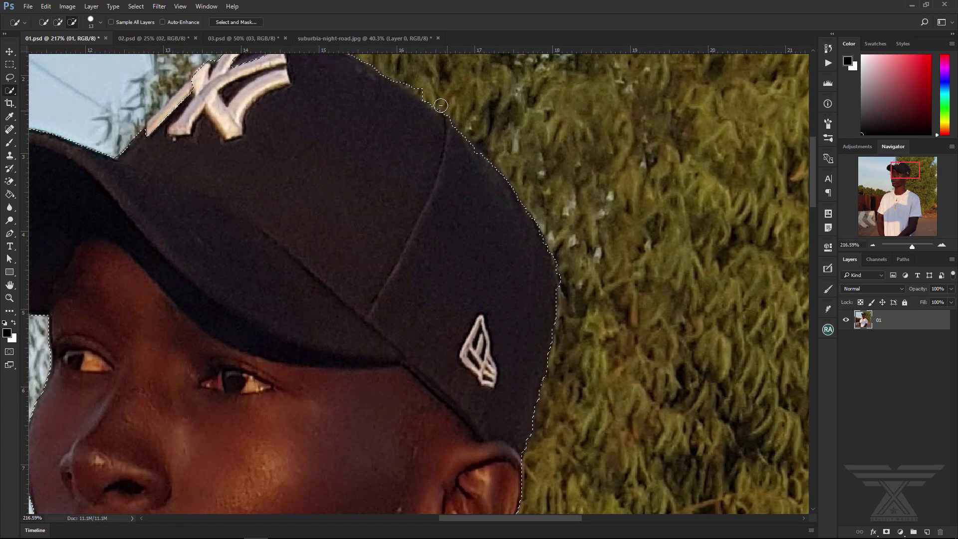
scroll(474, 165, down, 3)
scroll(513, 213, up, 4)
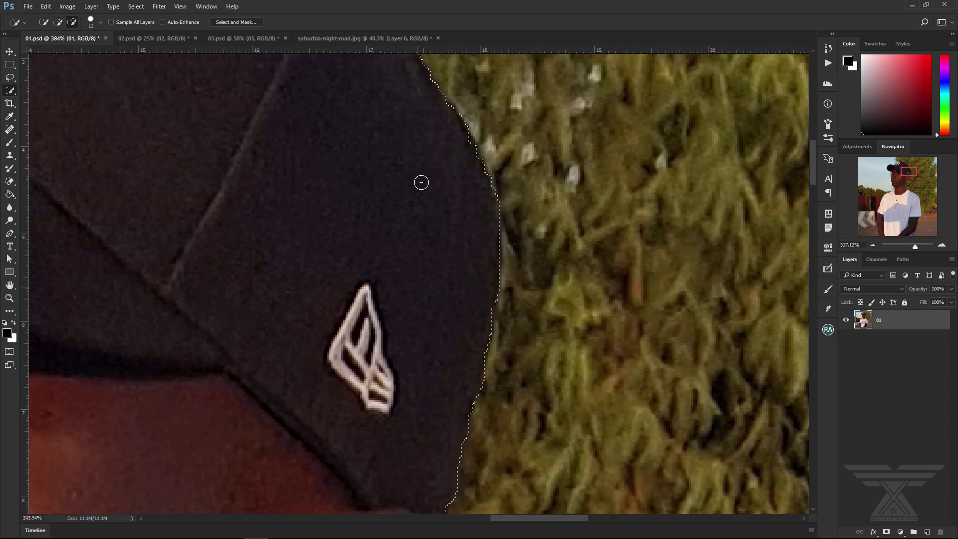
scroll(421, 182, down, 3)
scroll(341, 136, up, 3)
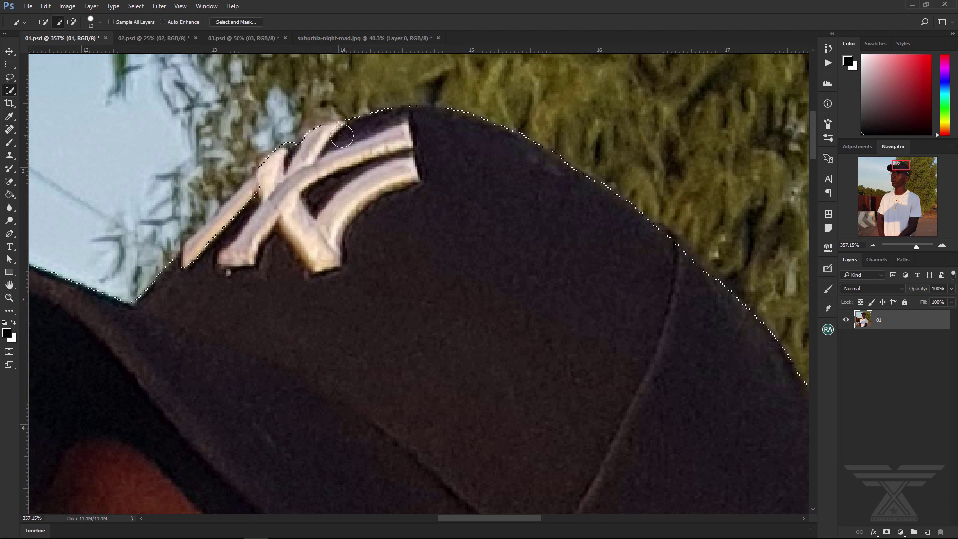
drag(210, 268, 216, 186)
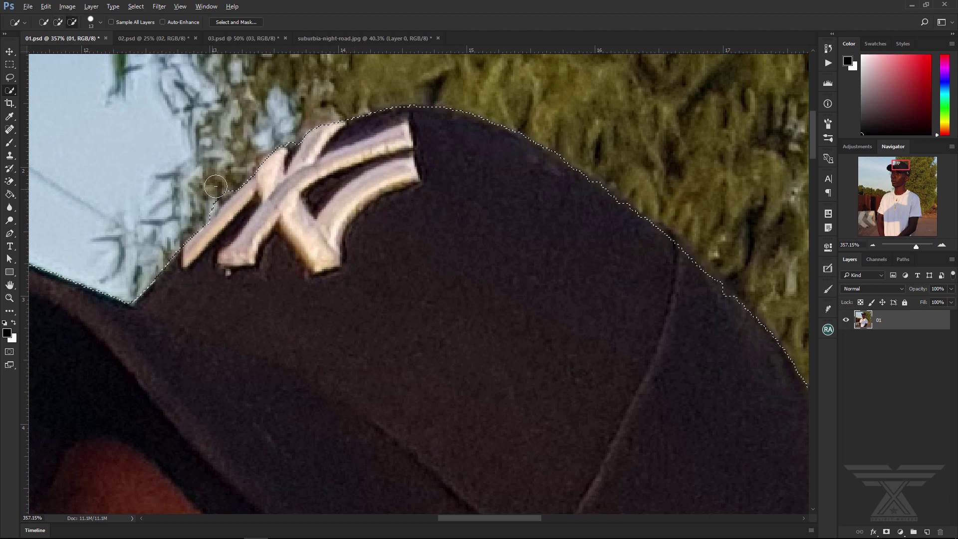
scroll(216, 186, down, 3)
scroll(441, 234, down, 3)
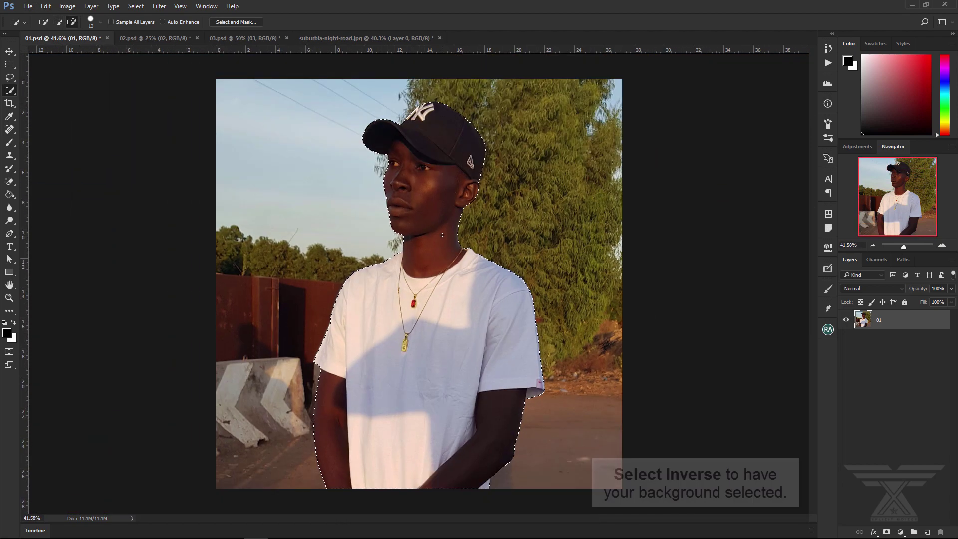
Invert the selection and apply a 19 px Field Blur with 9% Light Bokeh.
right_click(442, 267)
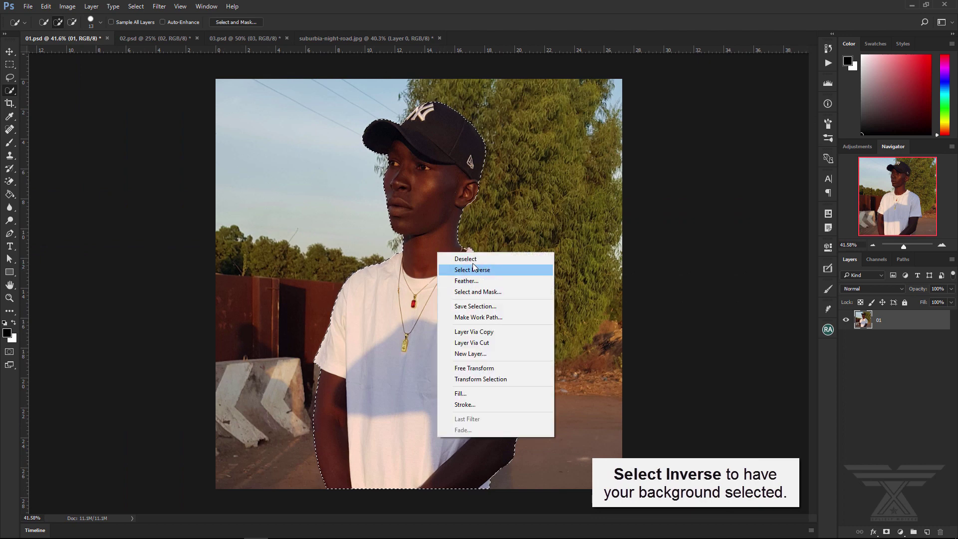
click(476, 268)
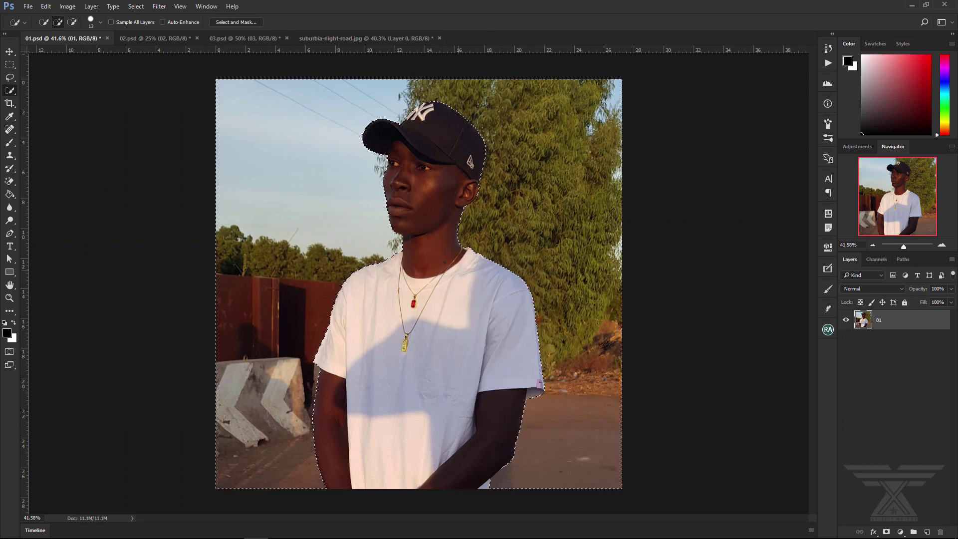
click(159, 6)
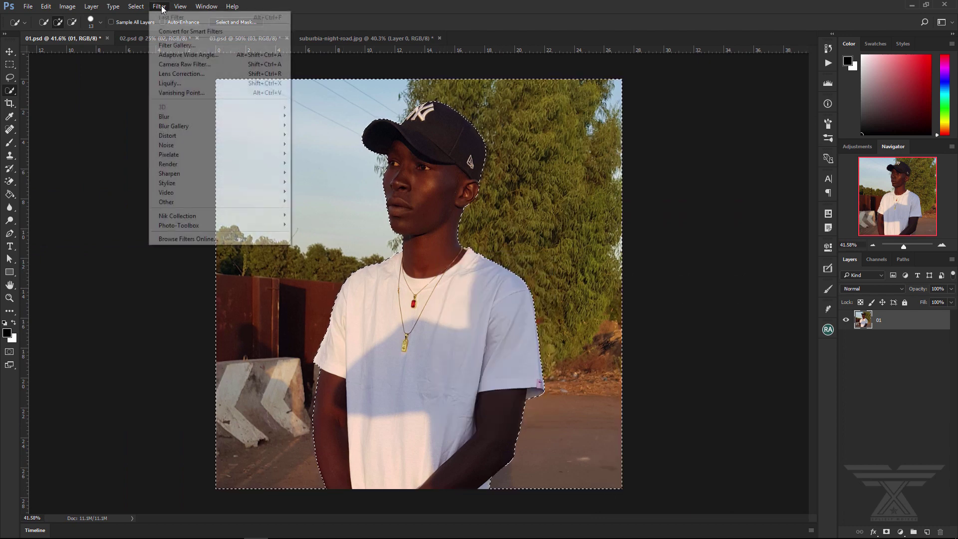
mouse_move(173, 125)
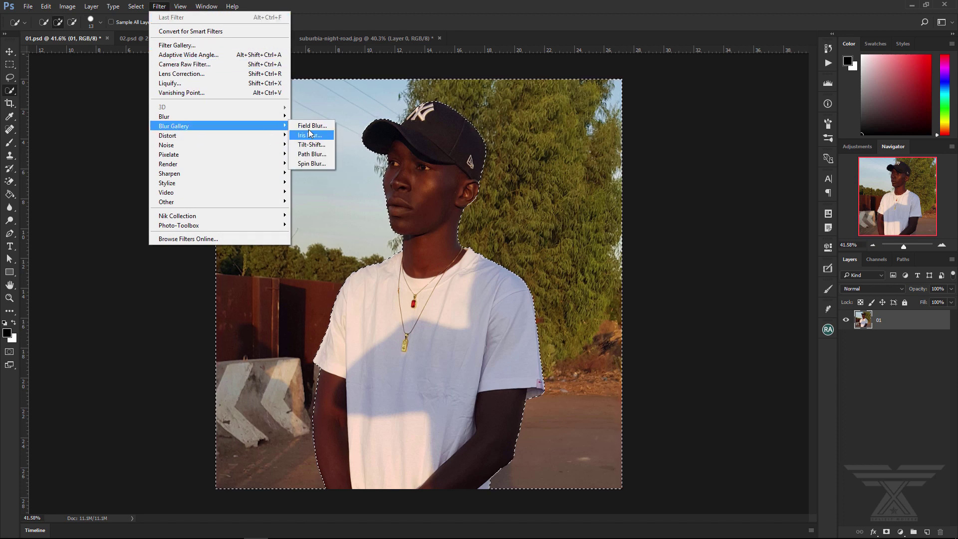
click(312, 125)
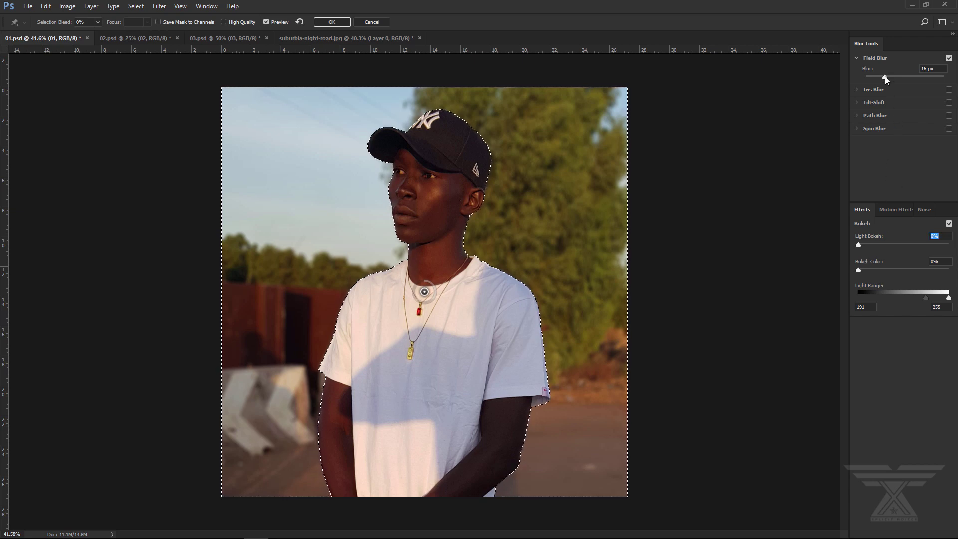
drag(891, 75, 889, 76)
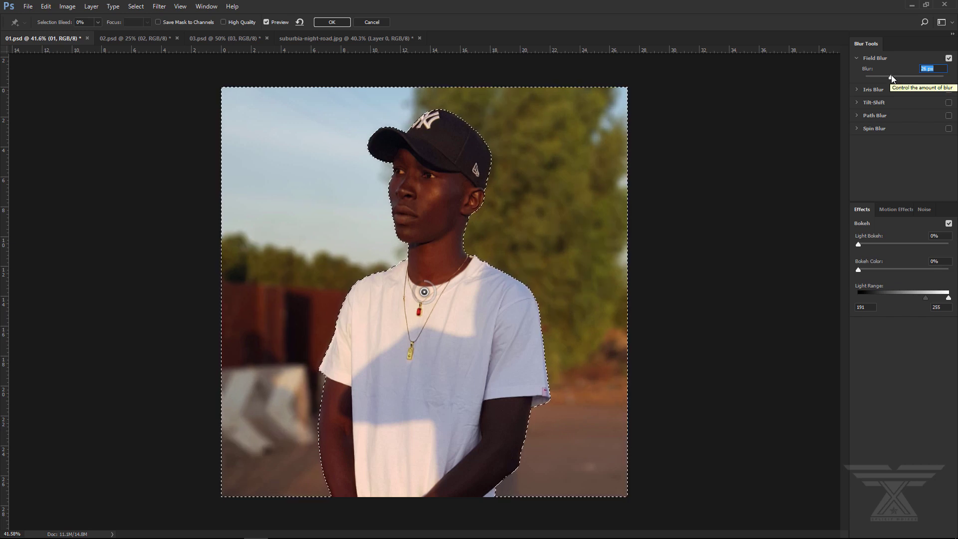
key(Up)
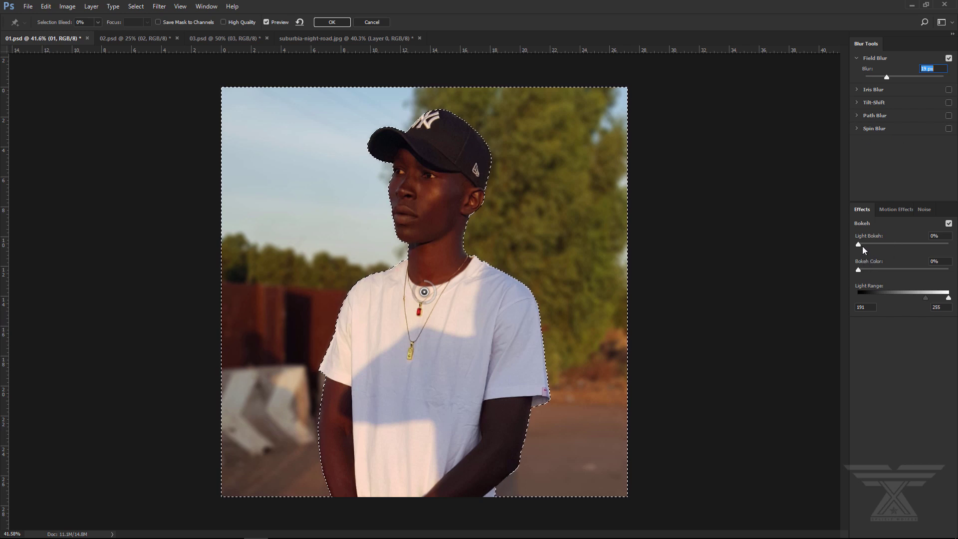
drag(858, 243, 866, 241)
click(335, 23)
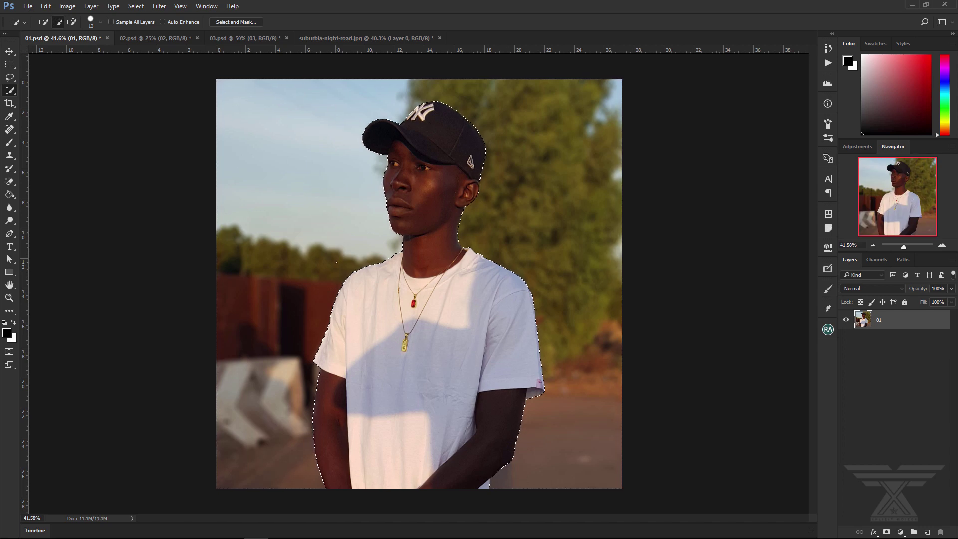
scroll(340, 269, down, 2)
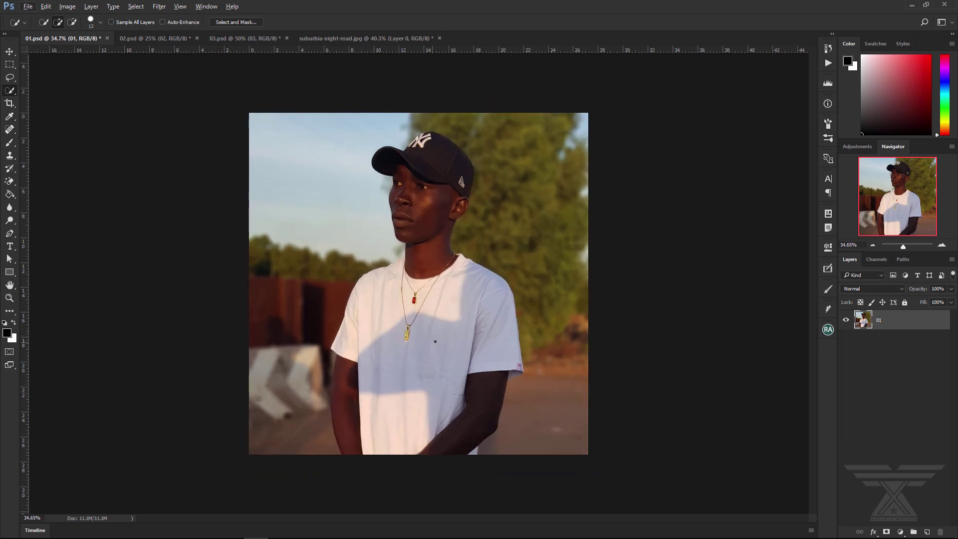
scroll(444, 324, up, 2)
scroll(454, 306, up, 3)
scroll(463, 290, up, 3)
scroll(472, 271, up, 3)
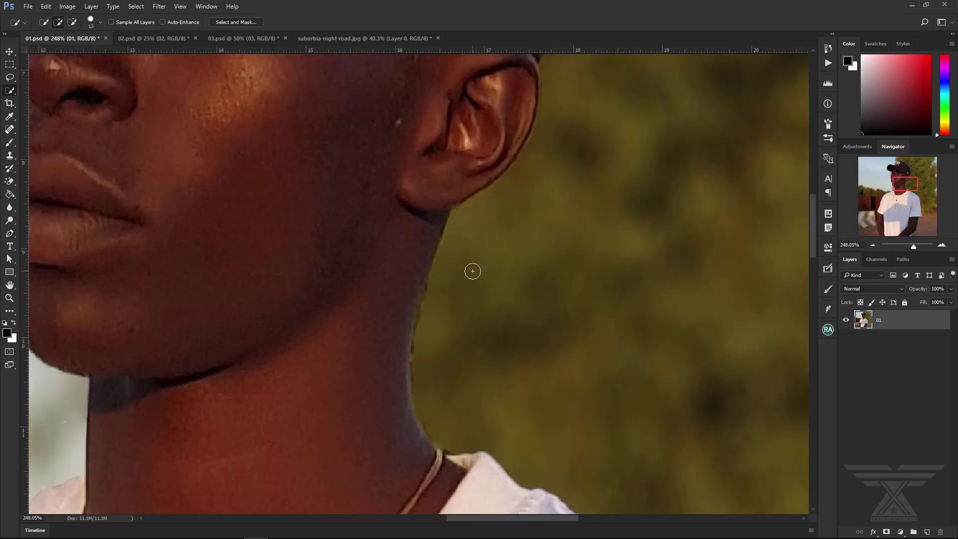
scroll(468, 267, down, 3)
scroll(449, 224, down, 2)
scroll(331, 359, up, 2)
scroll(441, 164, down, 1)
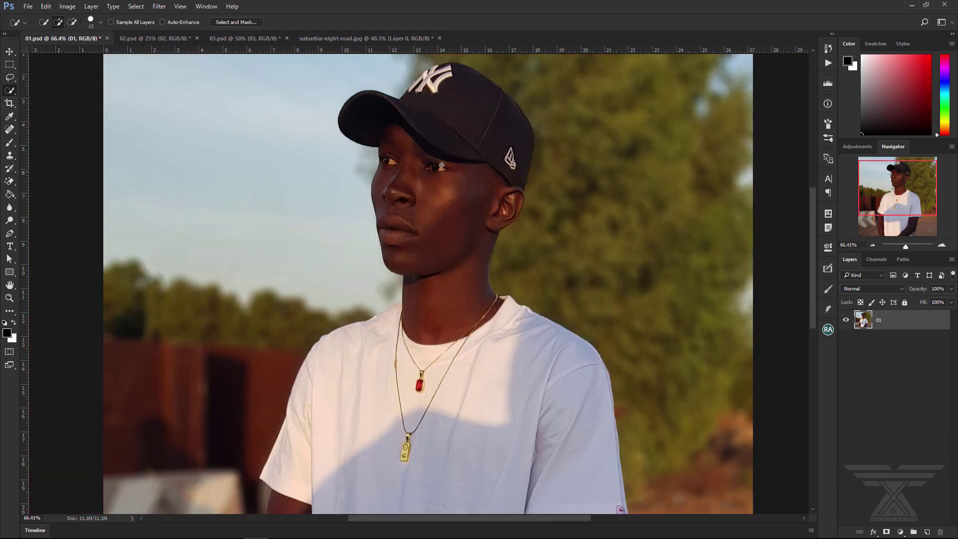
scroll(449, 149, up, 1)
scroll(468, 136, up, 3)
scroll(468, 135, down, 3)
scroll(513, 363, down, 1)
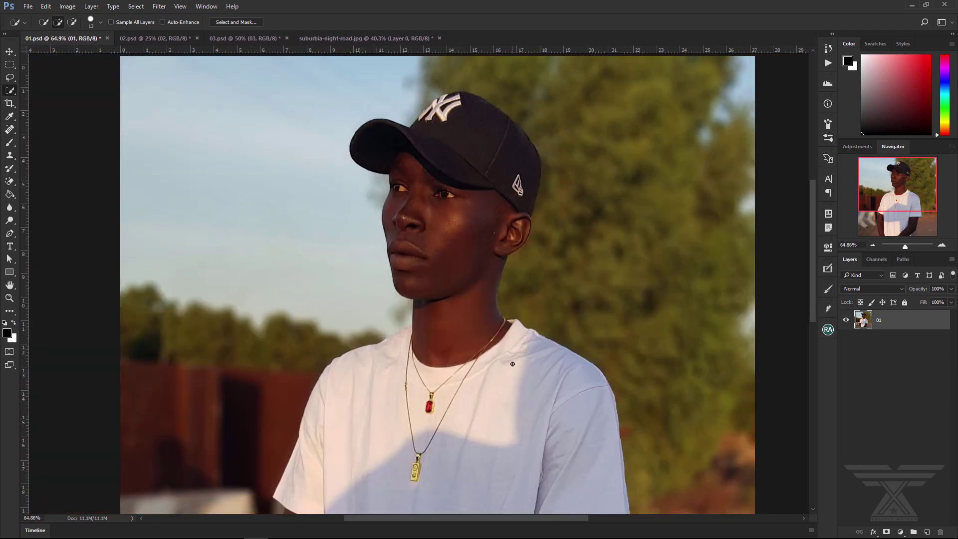
scroll(512, 363, down, 2)
scroll(512, 349, down, 2)
scroll(508, 199, down, 2)
scroll(526, 147, up, 3)
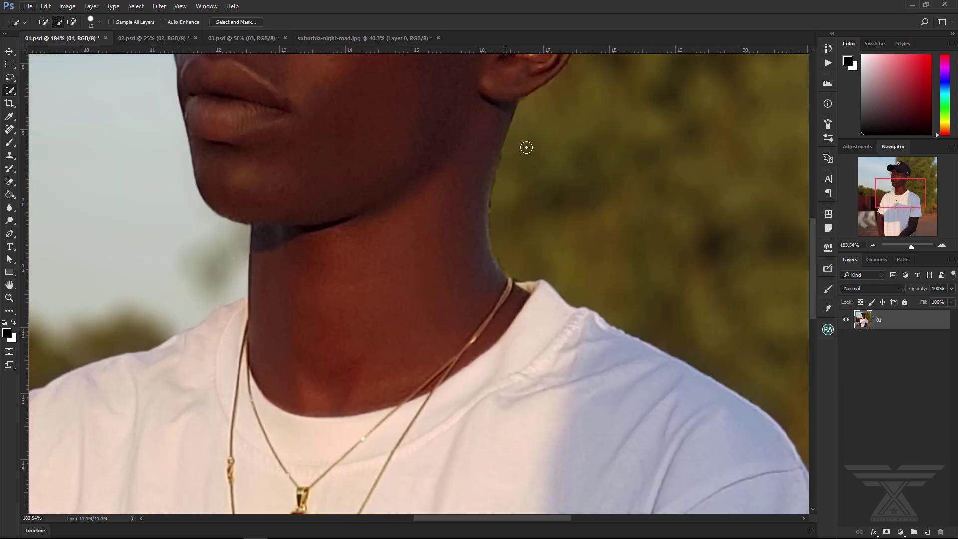
scroll(526, 147, up, 2)
scroll(299, 197, up, 2)
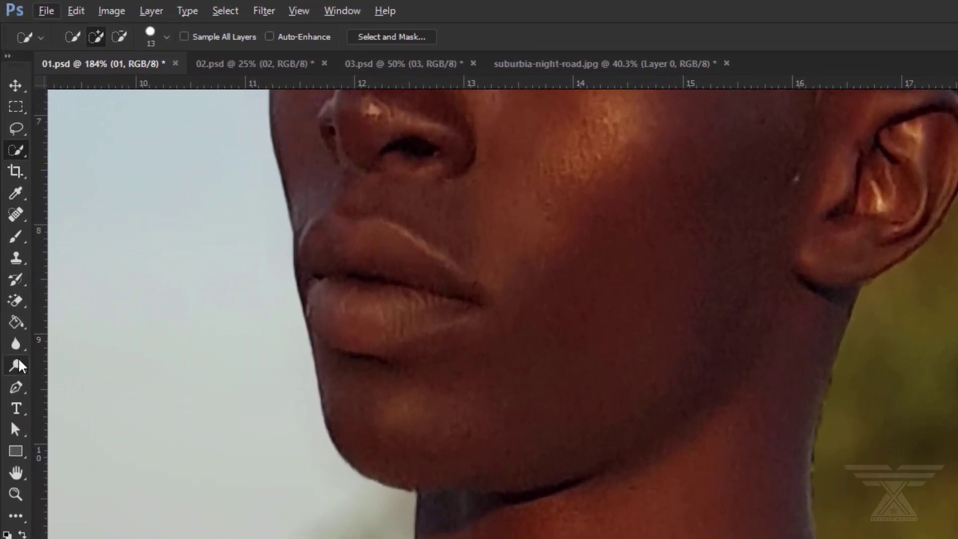
Choose the Blur Tool and set its brush size to 42 px.
click(19, 342)
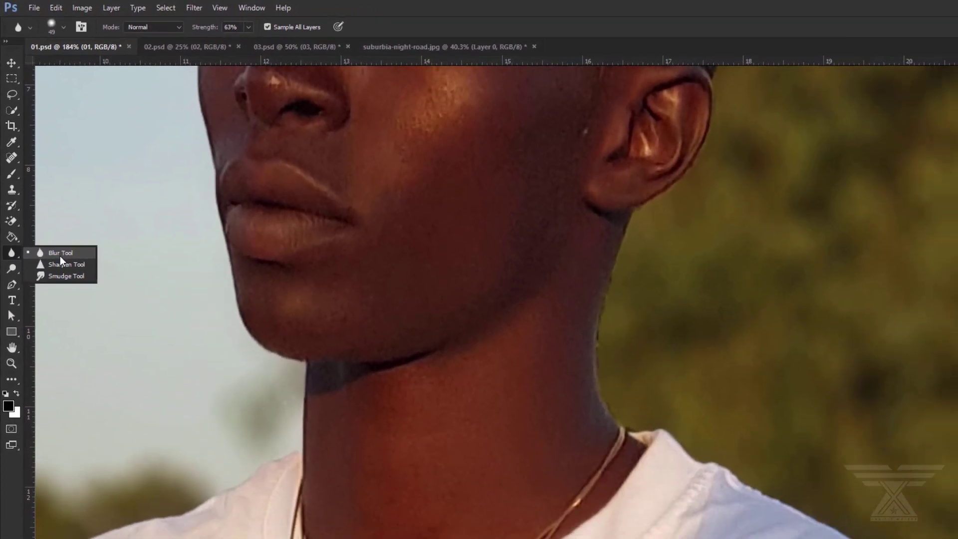
click(60, 253)
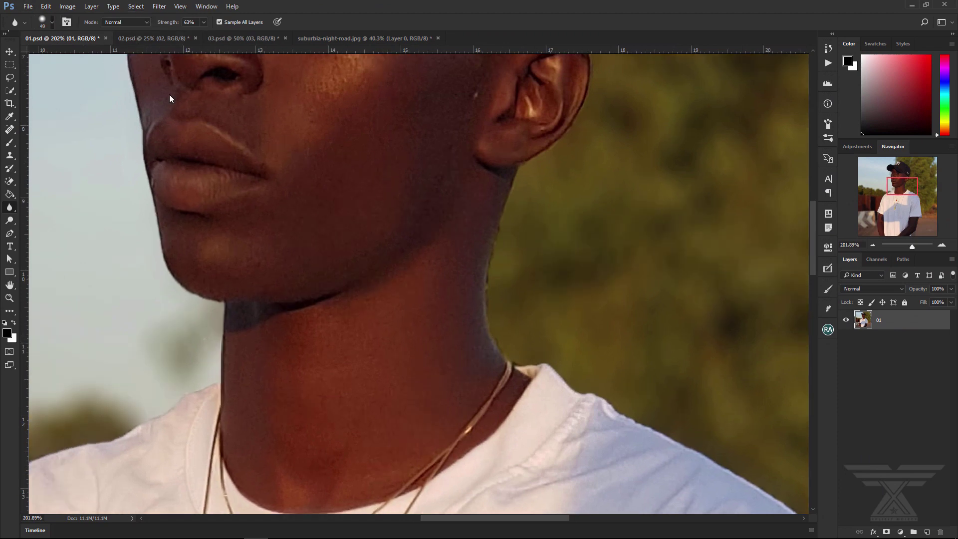
right_click(366, 240)
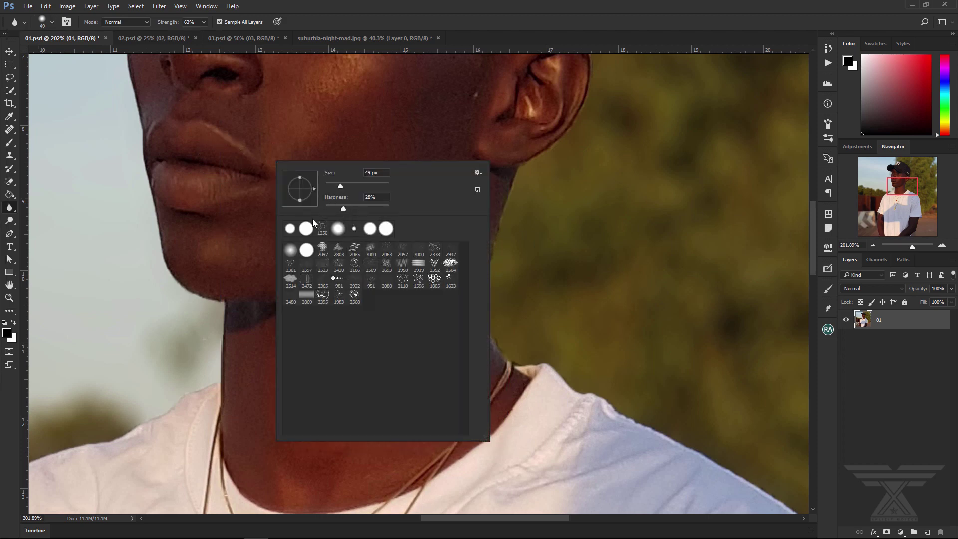
drag(339, 185, 334, 186)
click(167, 24)
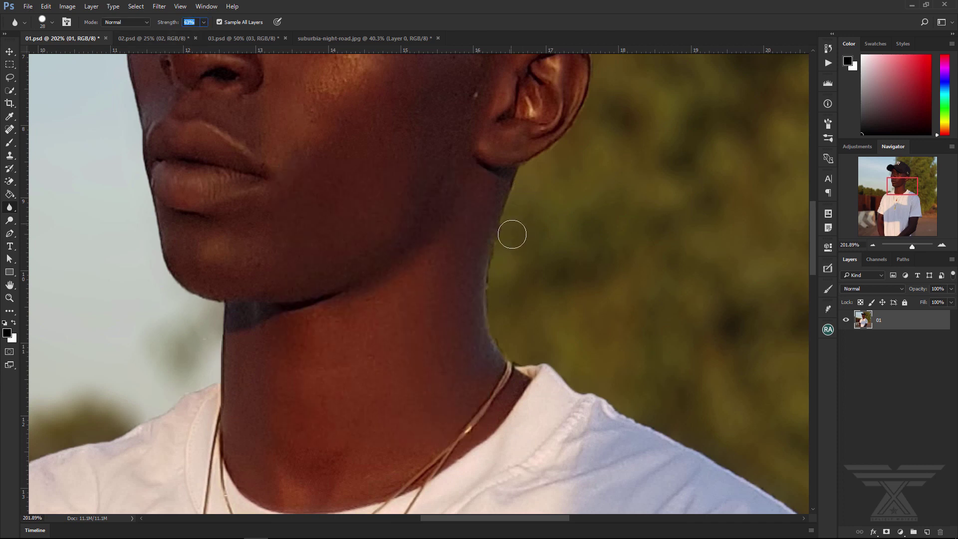
Zoom in on the man's neck and ear edges to prepare for softening.
scroll(508, 329, down, 3)
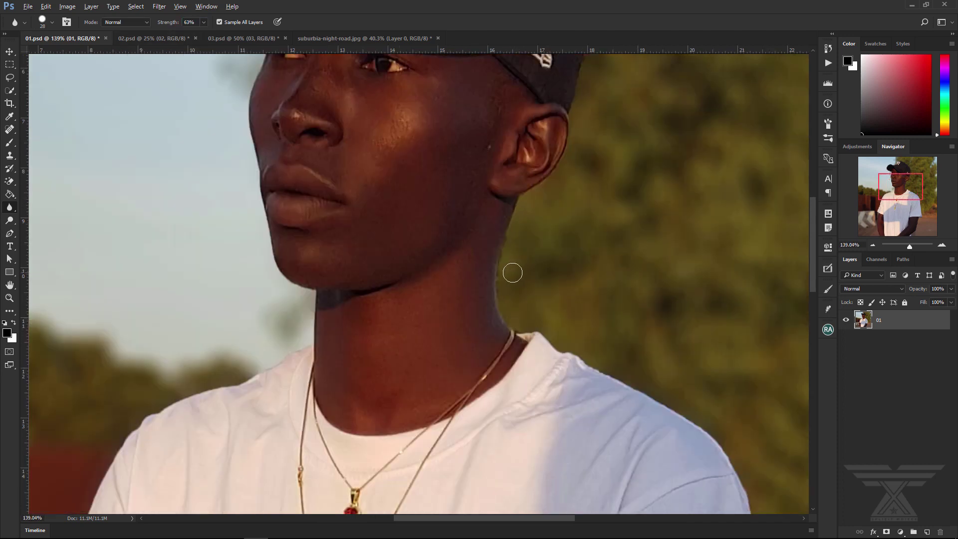
scroll(513, 271, down, 2)
scroll(513, 199, up, 3)
scroll(515, 118, up, 1)
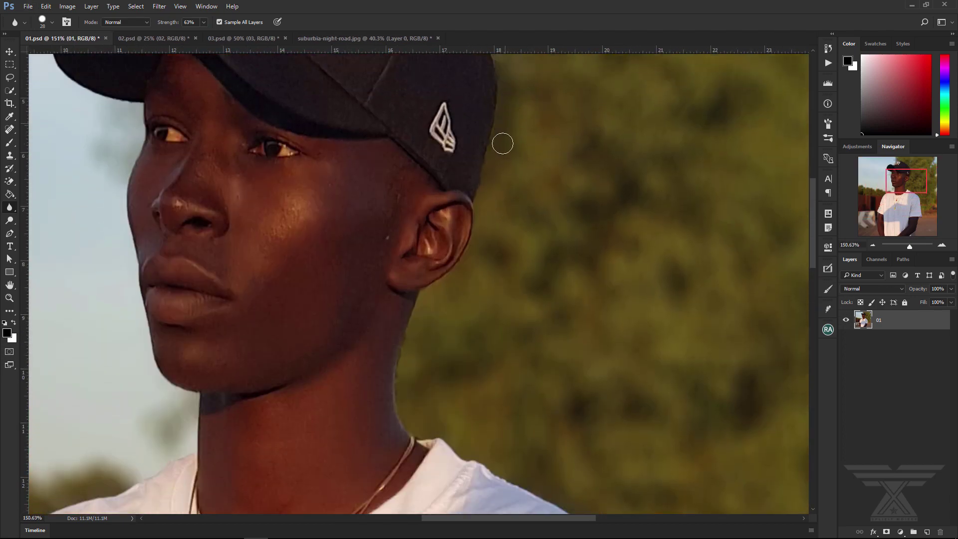
scroll(495, 170, down, 3)
scroll(523, 349, down, 2)
scroll(545, 473, down, 2)
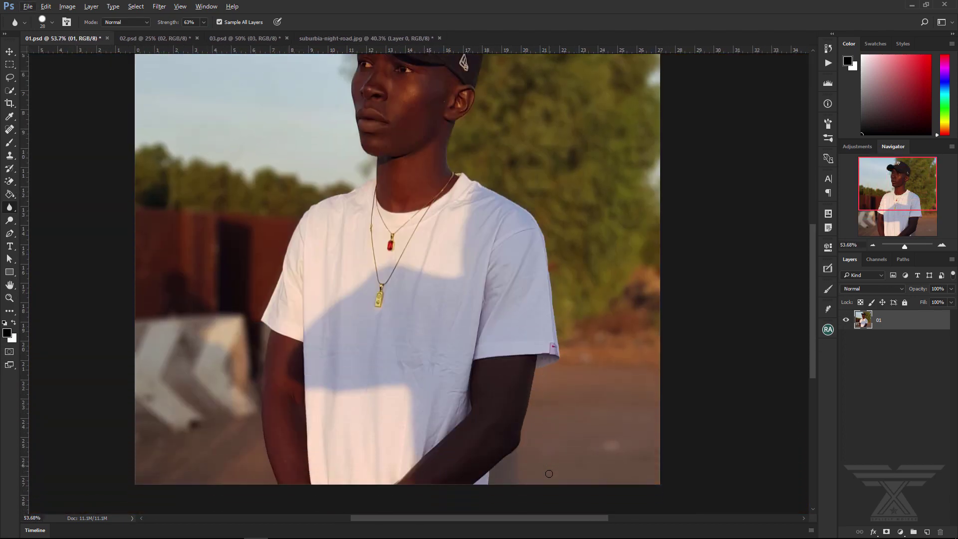
scroll(258, 290, up, 3)
scroll(258, 289, down, 2)
scroll(624, 370, down, 2)
scroll(548, 350, down, 1)
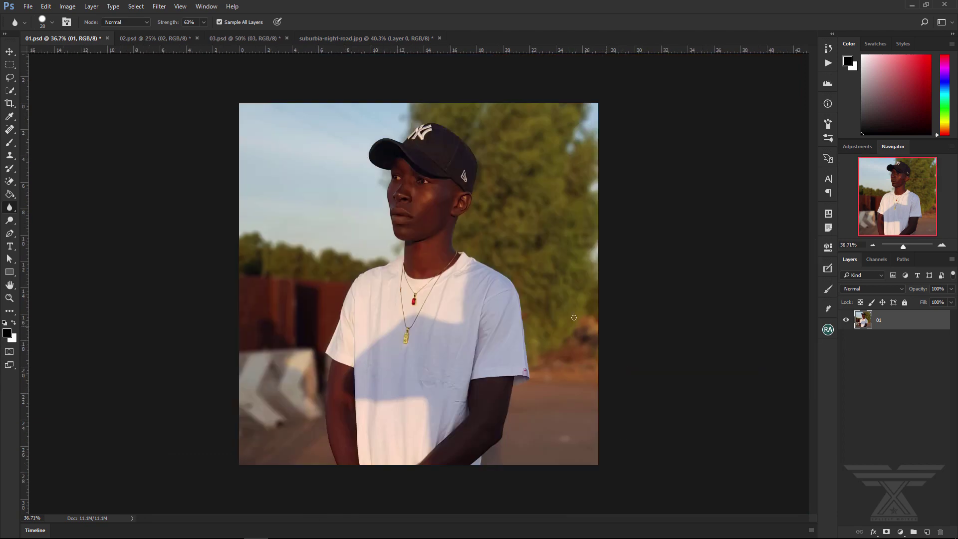
scroll(467, 316, down, 1)
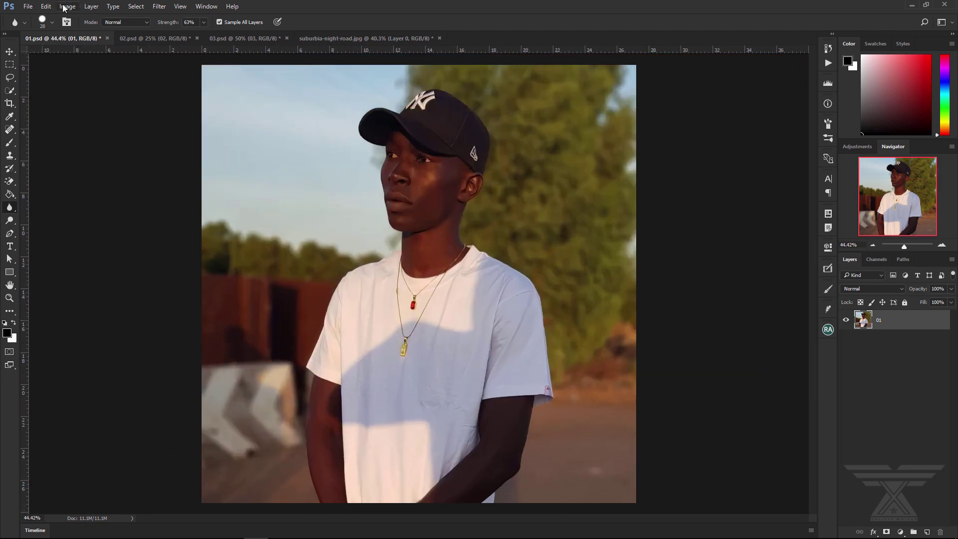
Go to 02.psd, take the Move tool (V), and rasterize layer 02.
click(126, 39)
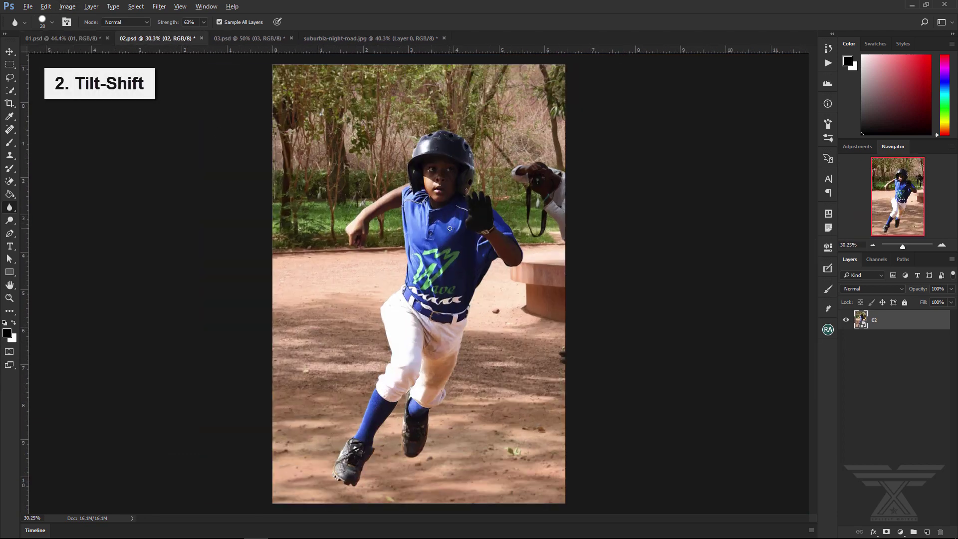
scroll(448, 228, down, 1)
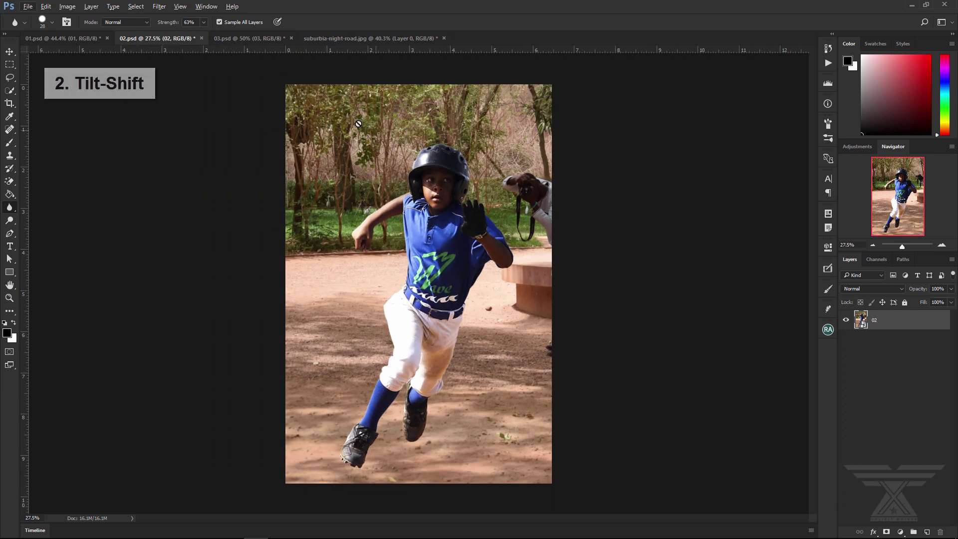
scroll(434, 171, up, 1)
key(v)
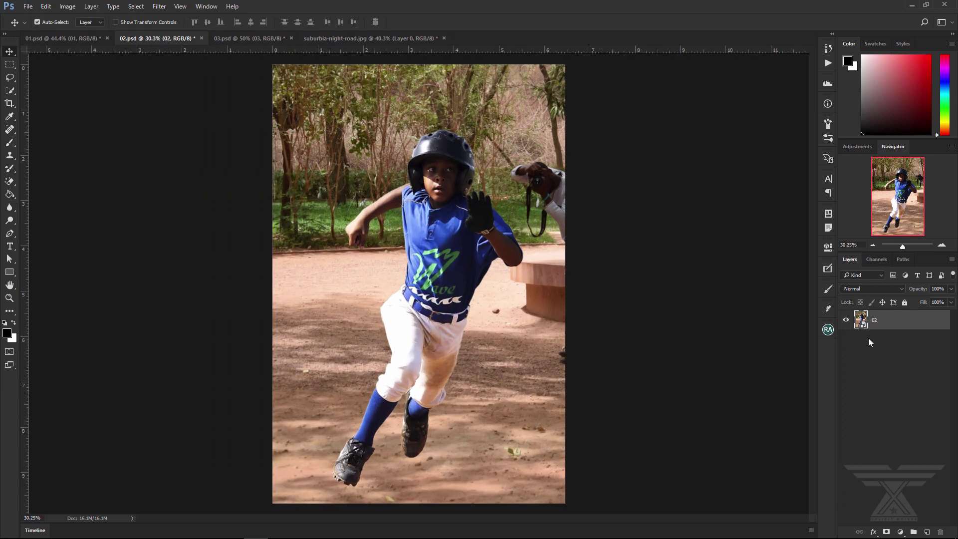
right_click(896, 322)
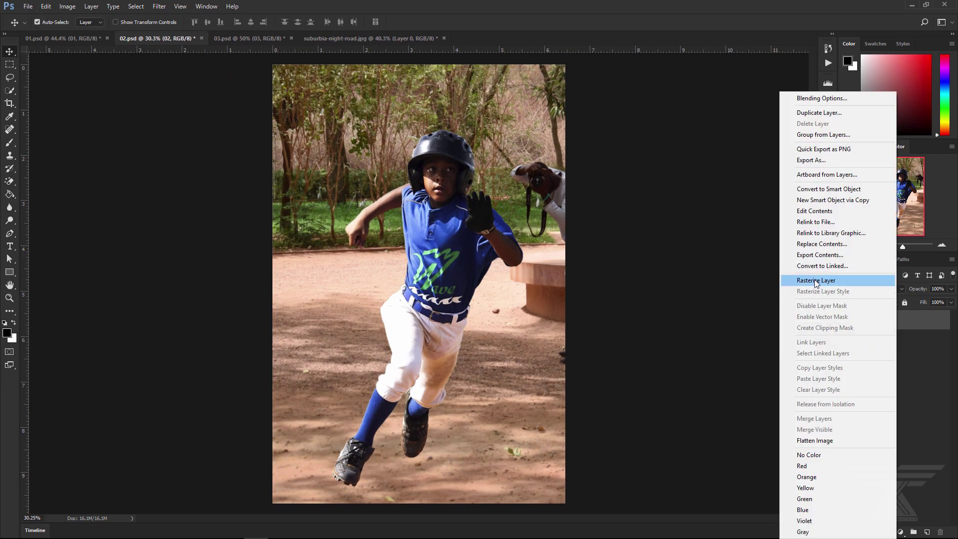
click(815, 281)
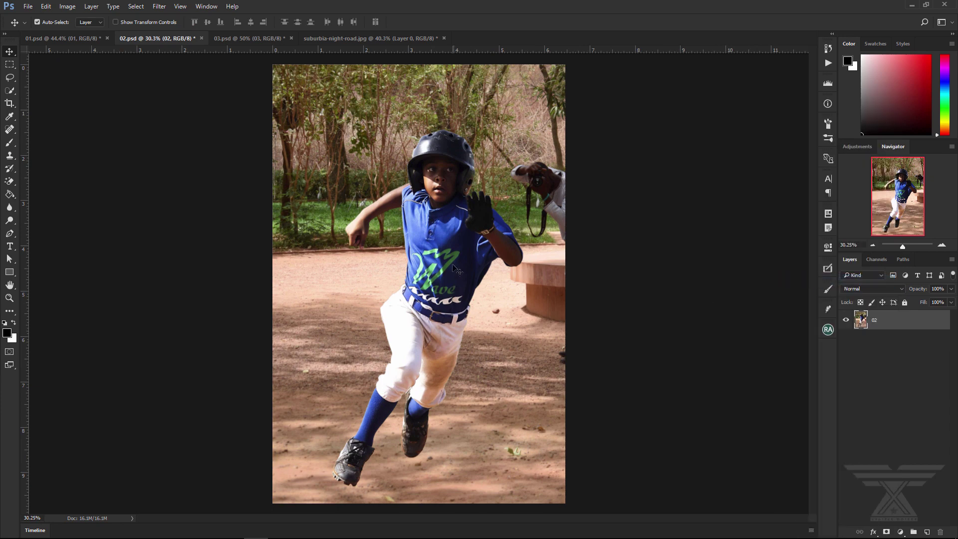
Paint a Quick Selection over the boy's helmet, arm, glove, jersey, pants and shoes.
click(10, 91)
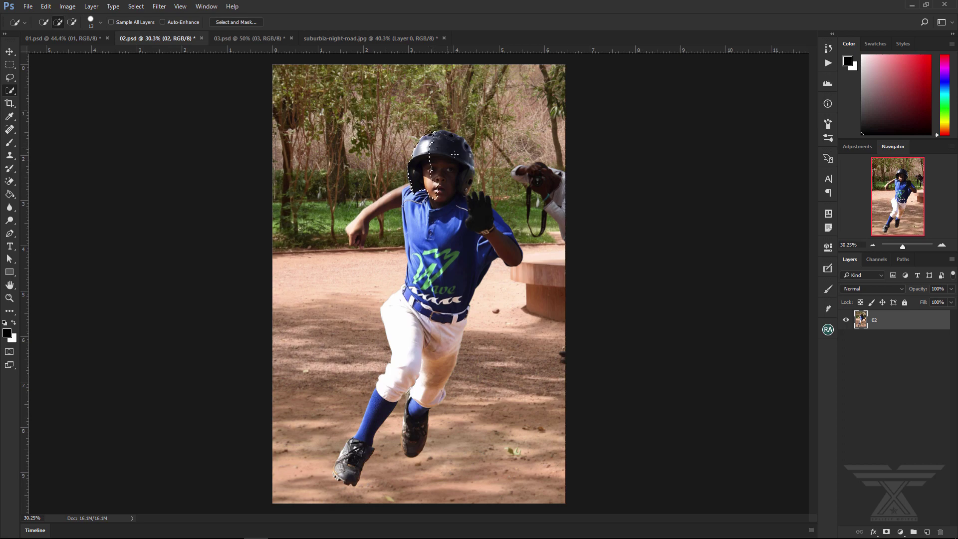
scroll(395, 227, up, 5)
drag(359, 200, 424, 441)
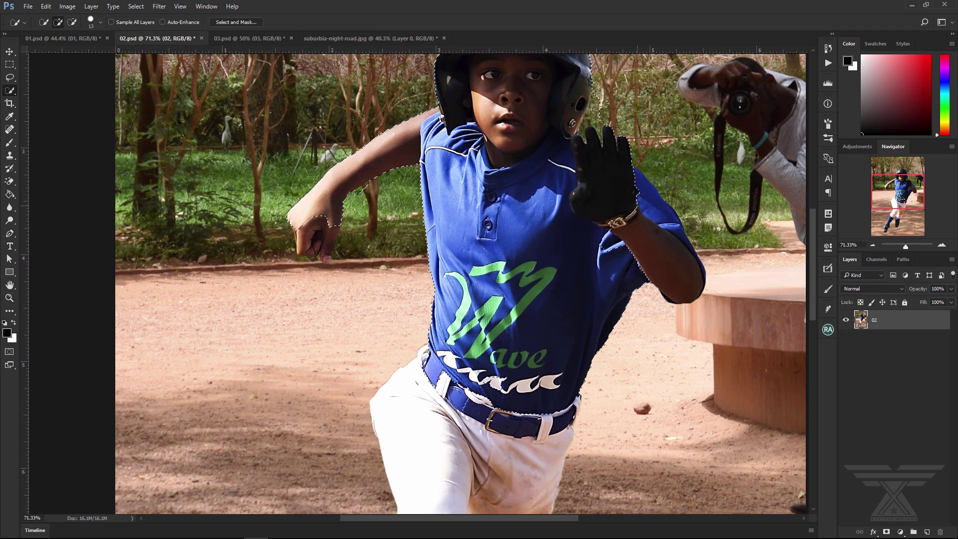
scroll(425, 441, down, 5)
scroll(399, 424, down, 2)
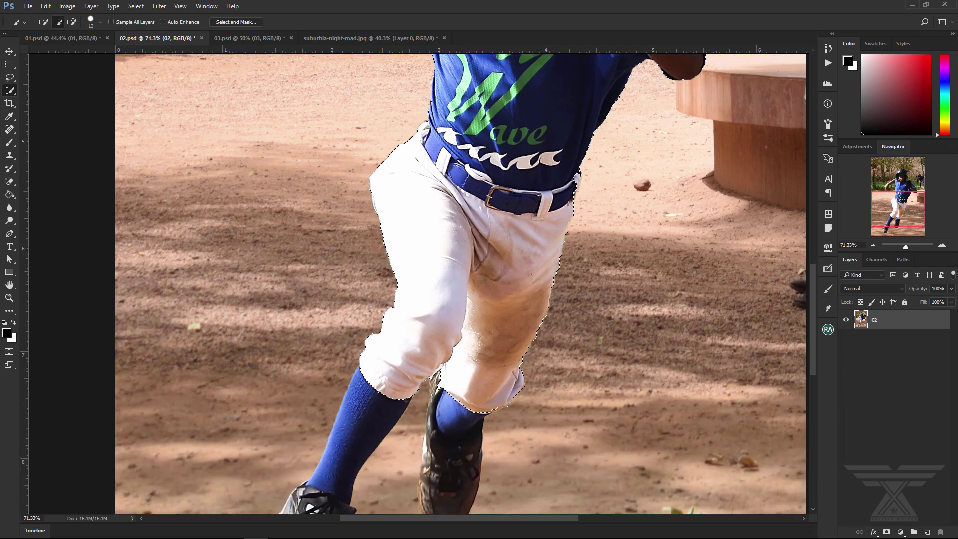
scroll(270, 375, down, 2)
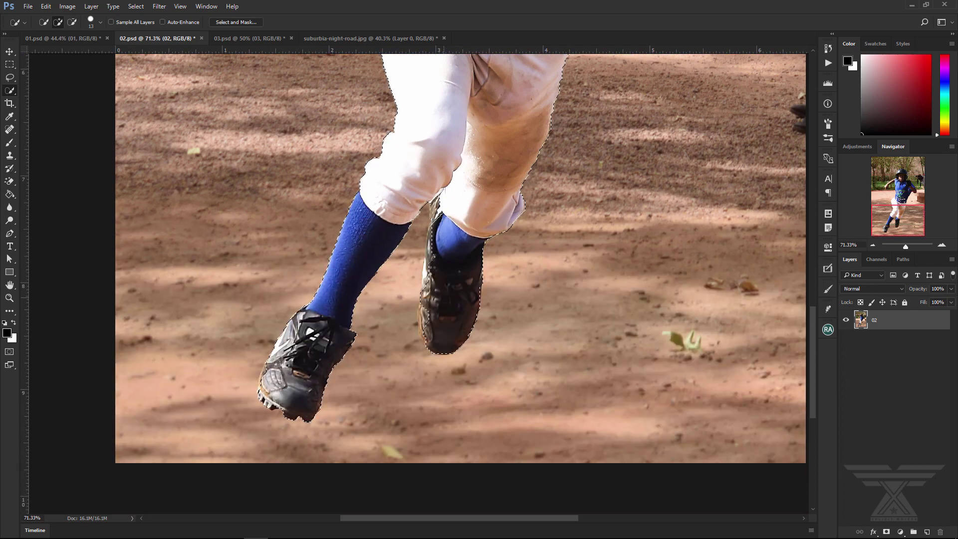
scroll(424, 300, up, 4)
scroll(550, 232, up, 4)
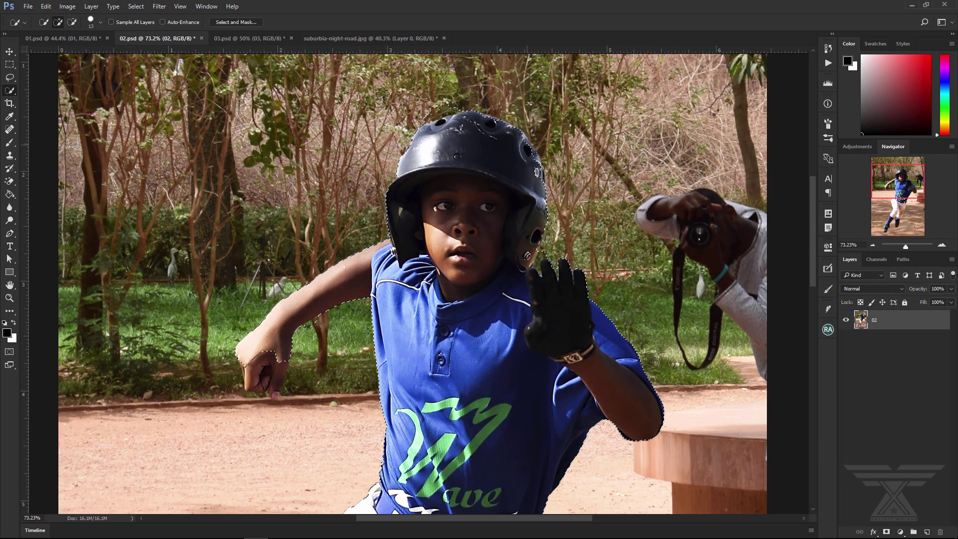
scroll(494, 229, down, 3)
scroll(494, 230, up, 5)
scroll(417, 304, up, 2)
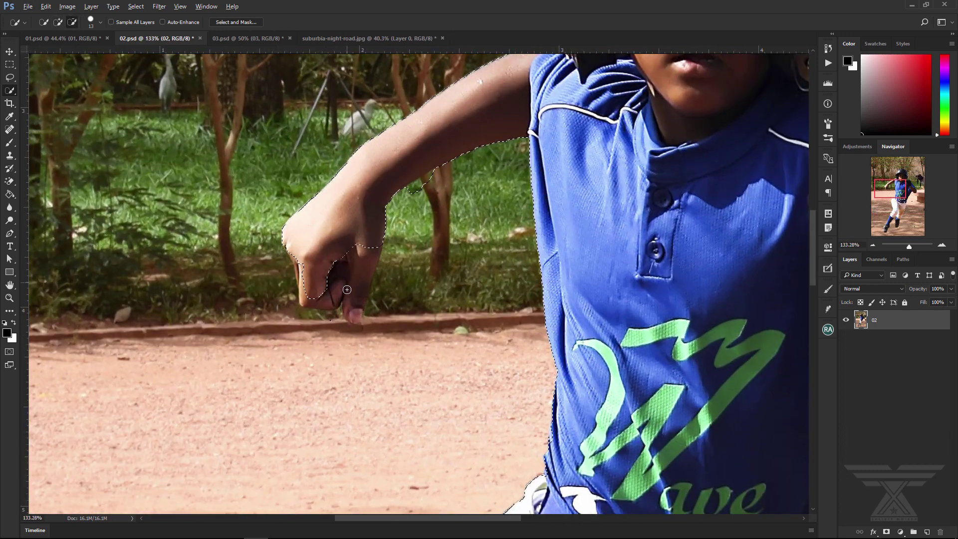
scroll(417, 305, down, 2)
scroll(416, 305, down, 2)
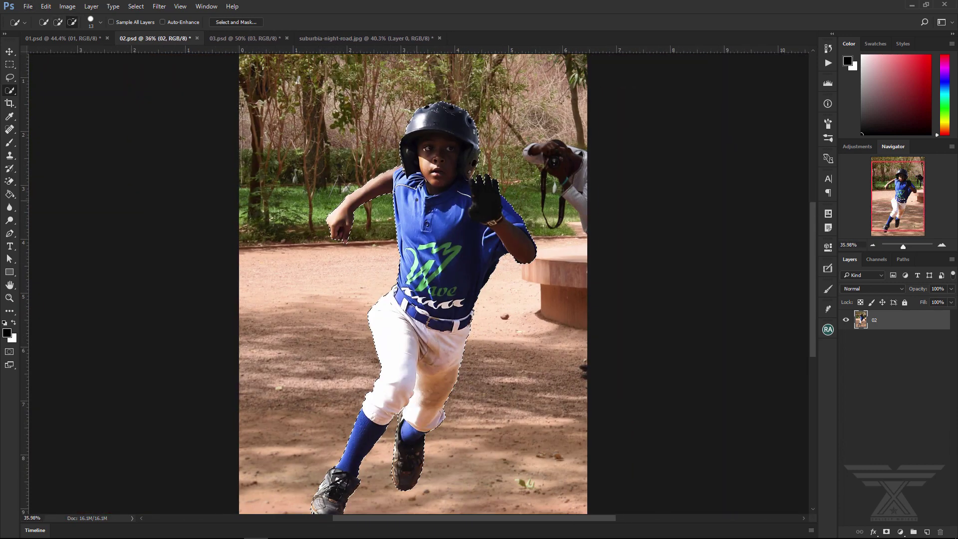
scroll(417, 199, down, 1)
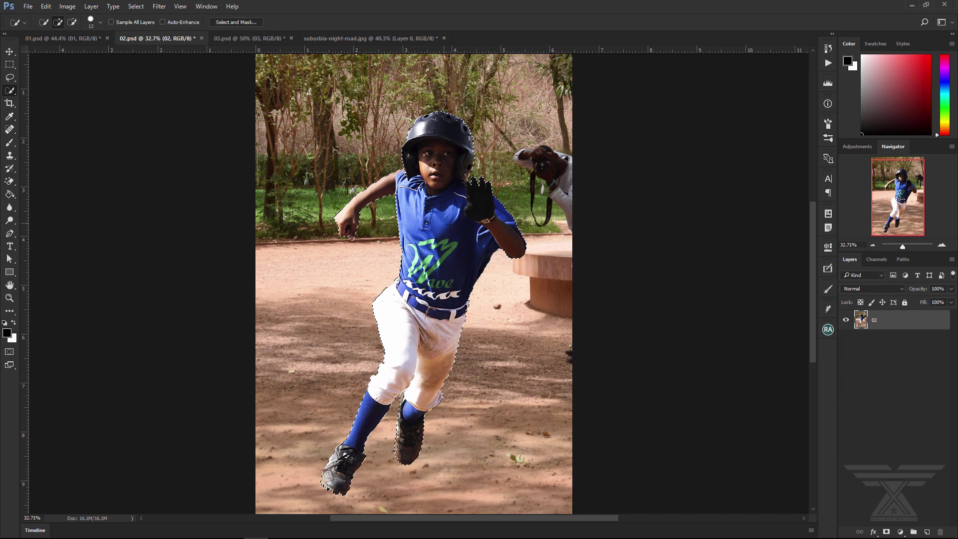
Invert the selection and start a Tilt-Shift blur on the background.
right_click(436, 192)
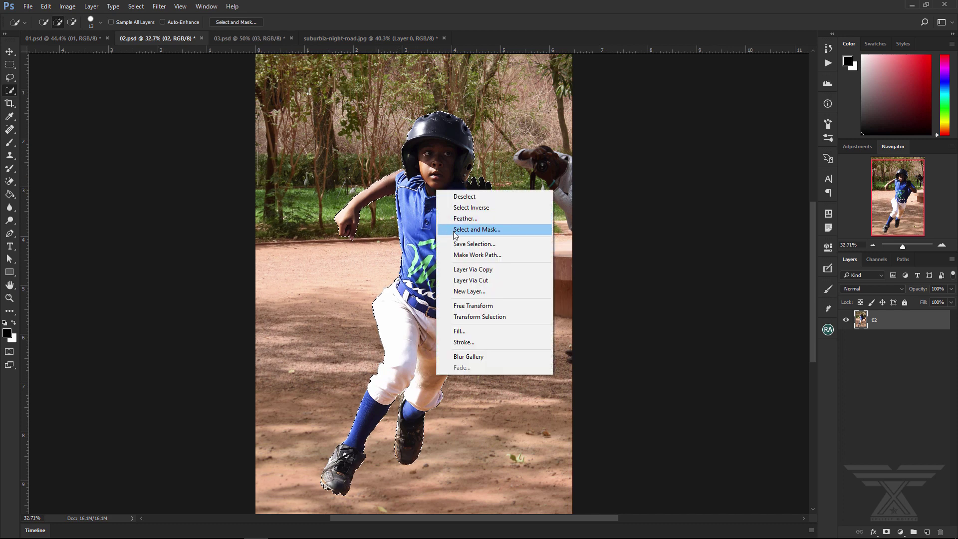
click(464, 207)
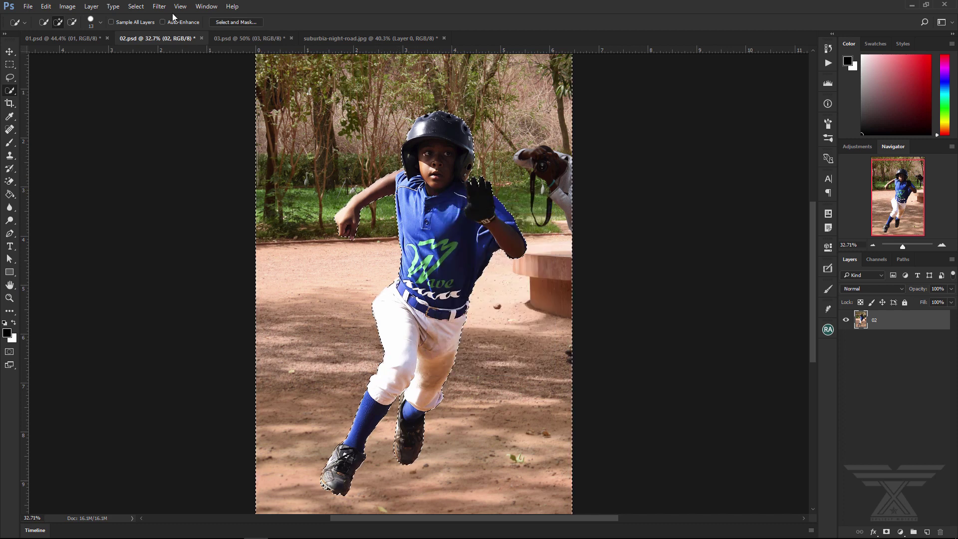
click(160, 6)
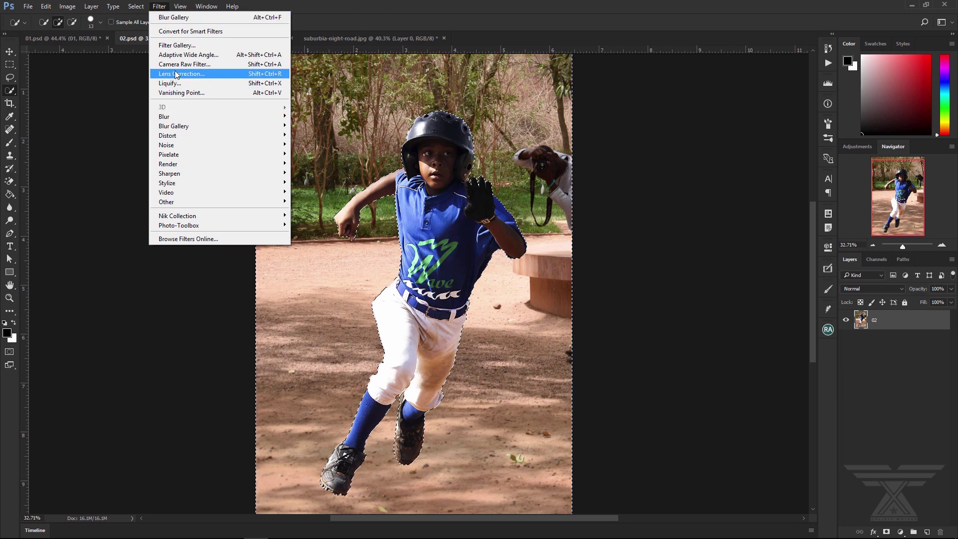
mouse_move(173, 126)
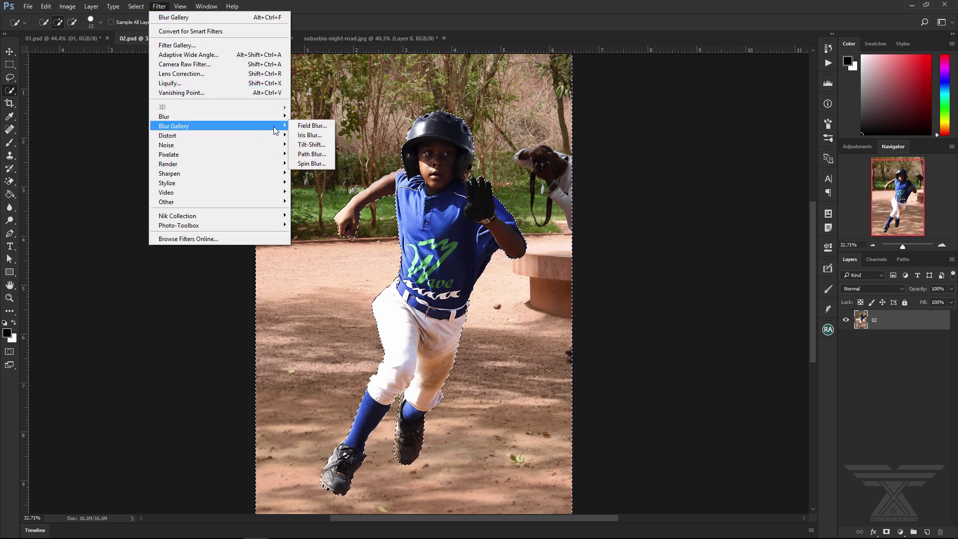
click(309, 145)
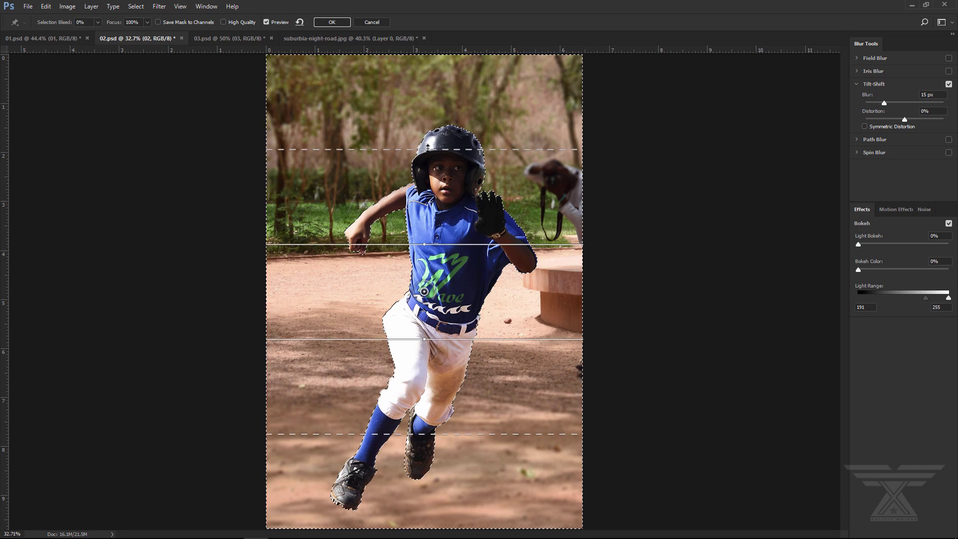
Drag the tilt-shift focus band and transition lines down toward the boy's shoes.
drag(426, 153, 426, 155)
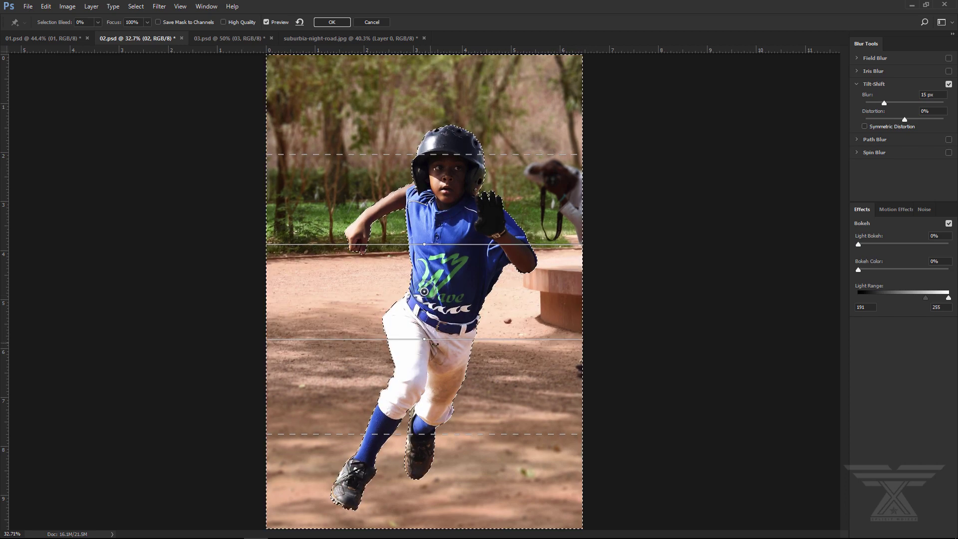
drag(452, 477, 448, 504)
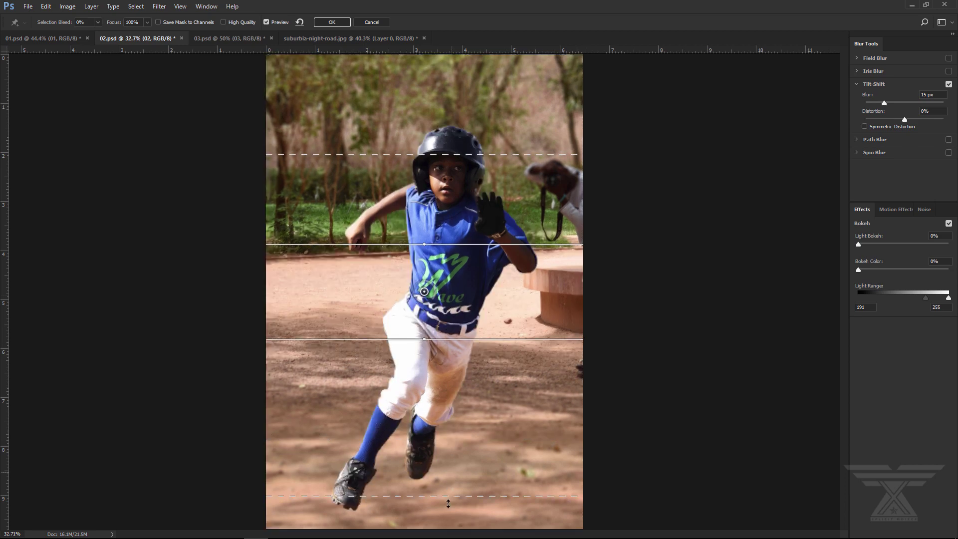
scroll(450, 491, down, 1)
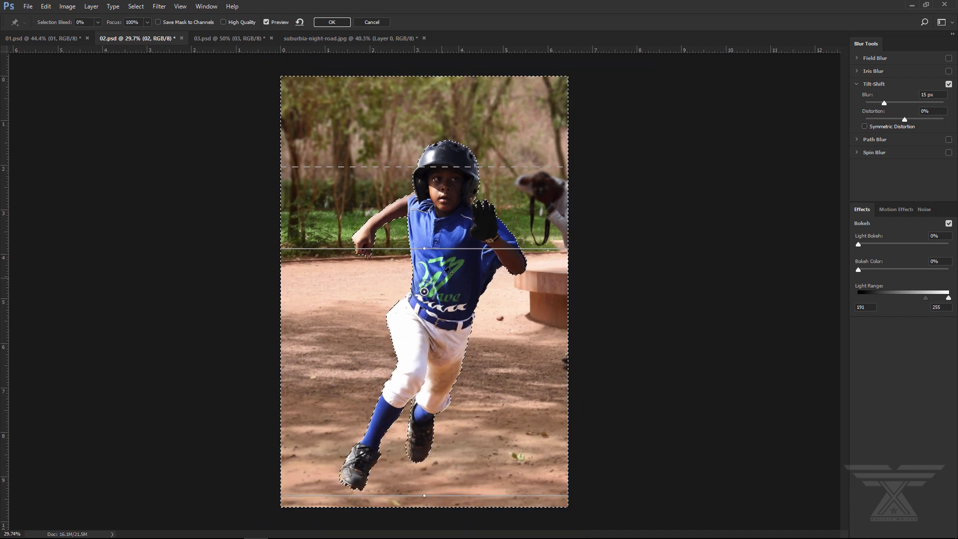
drag(424, 292, 417, 461)
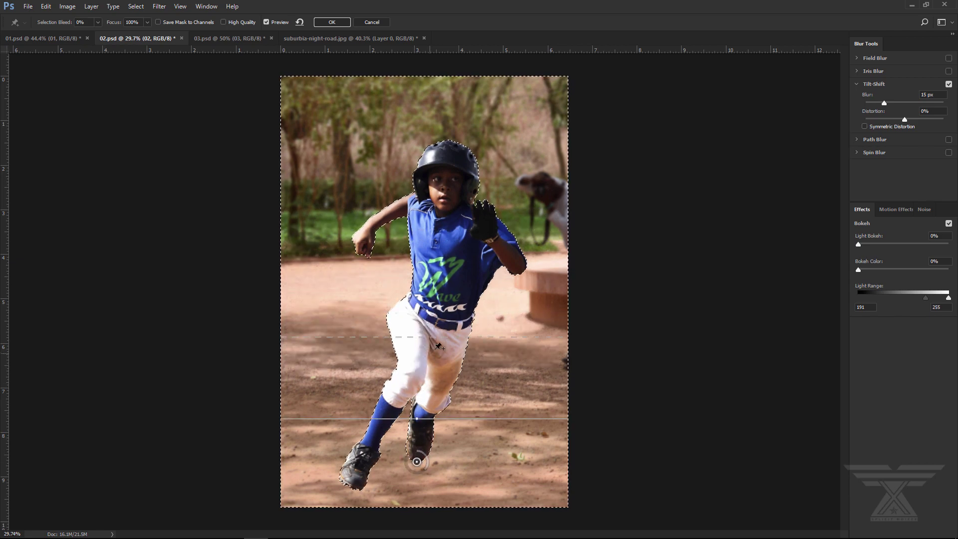
drag(473, 337, 475, 383)
mouse_move(448, 422)
mouse_down()
mouse_move(464, 437)
mouse_move(467, 373)
mouse_up()
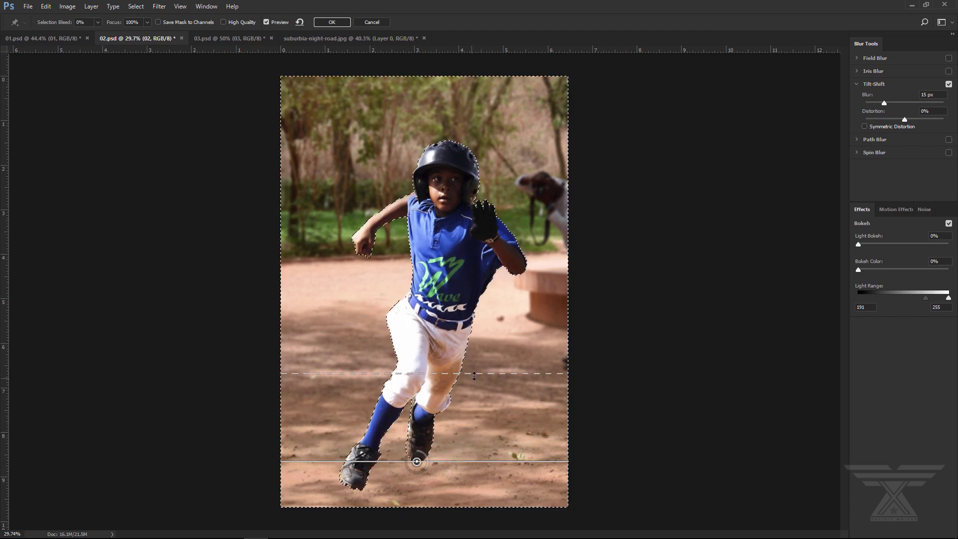
Refine the tilt-shift lines, placing the upper transition around the boy's knees, then fit the view.
scroll(446, 466, up, 3)
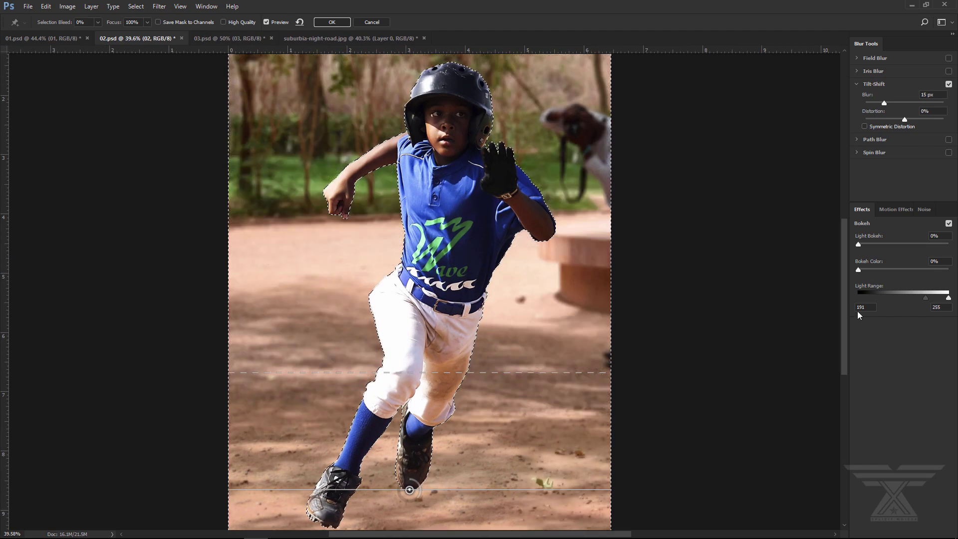
drag(845, 307, 846, 334)
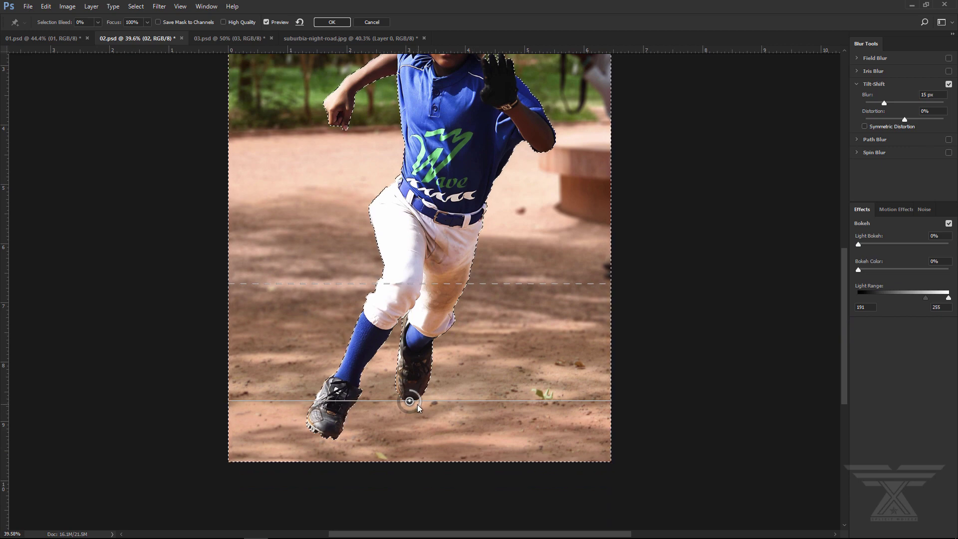
mouse_move(409, 401)
mouse_down()
mouse_move(410, 390)
mouse_move(412, 456)
mouse_up()
drag(476, 330, 480, 298)
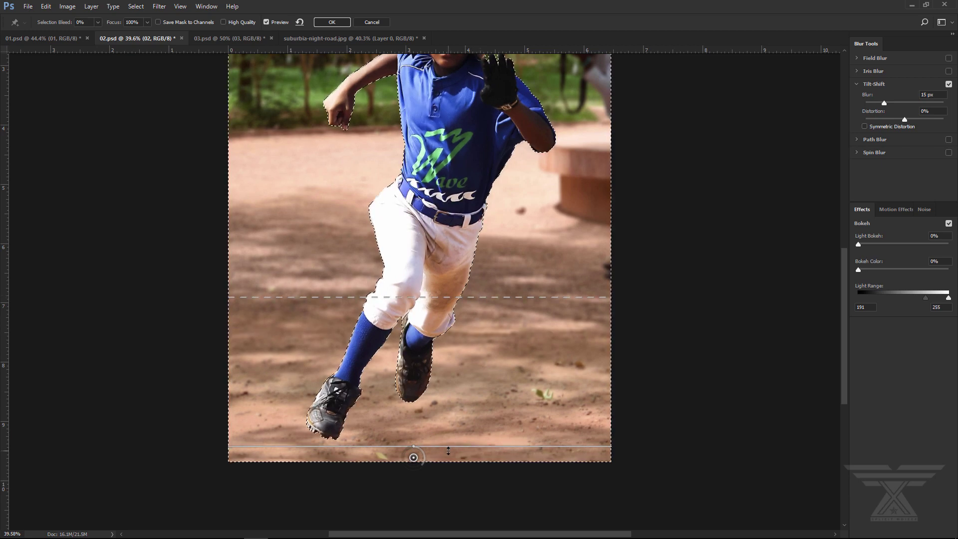
drag(447, 446, 447, 459)
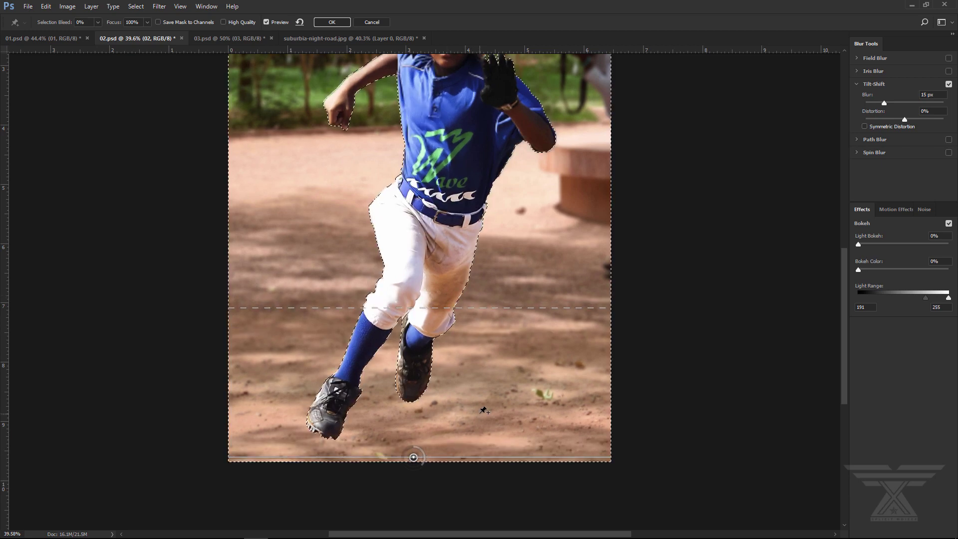
drag(508, 308, 508, 253)
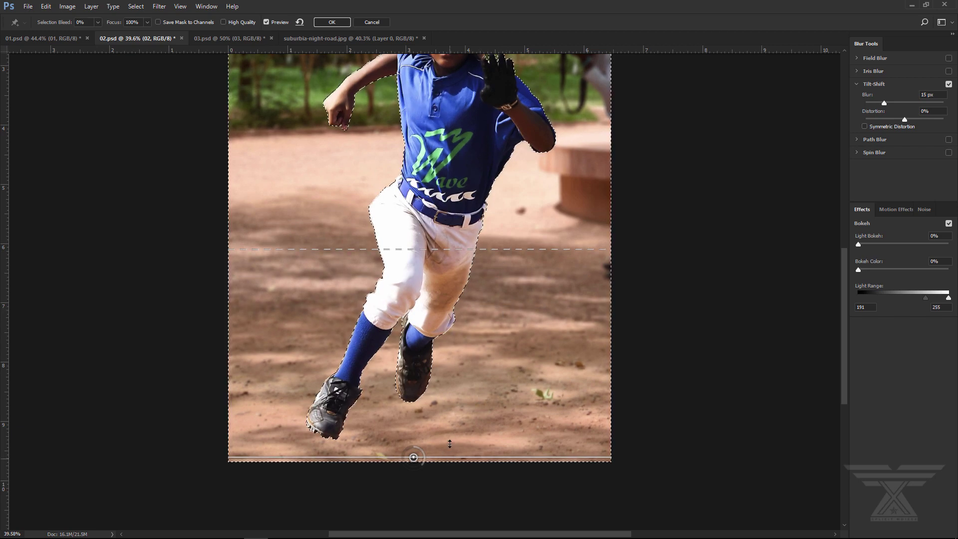
drag(450, 443, 451, 430)
key(ctrl+0)
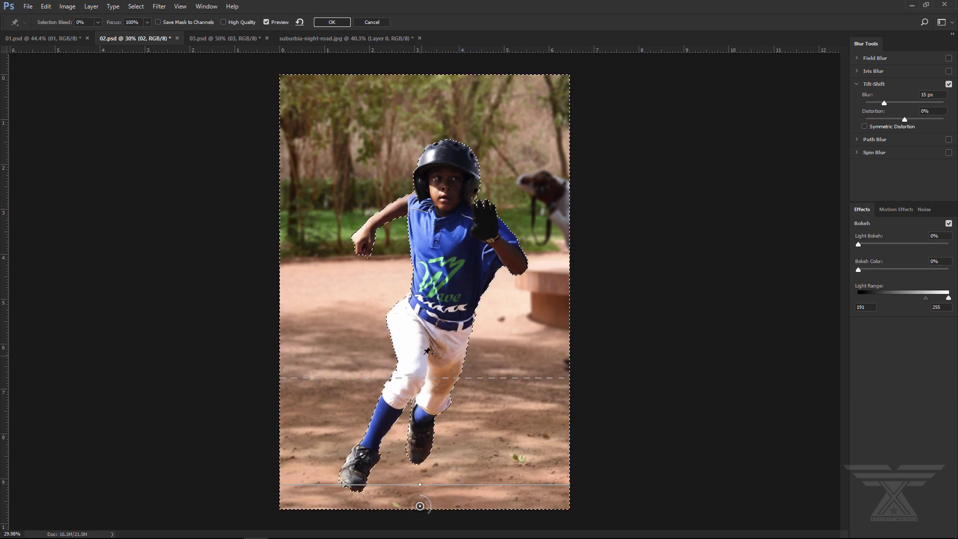
Raise the Tilt-Shift blur to 24 px, nudge its lines, and apply it.
drag(883, 104, 886, 103)
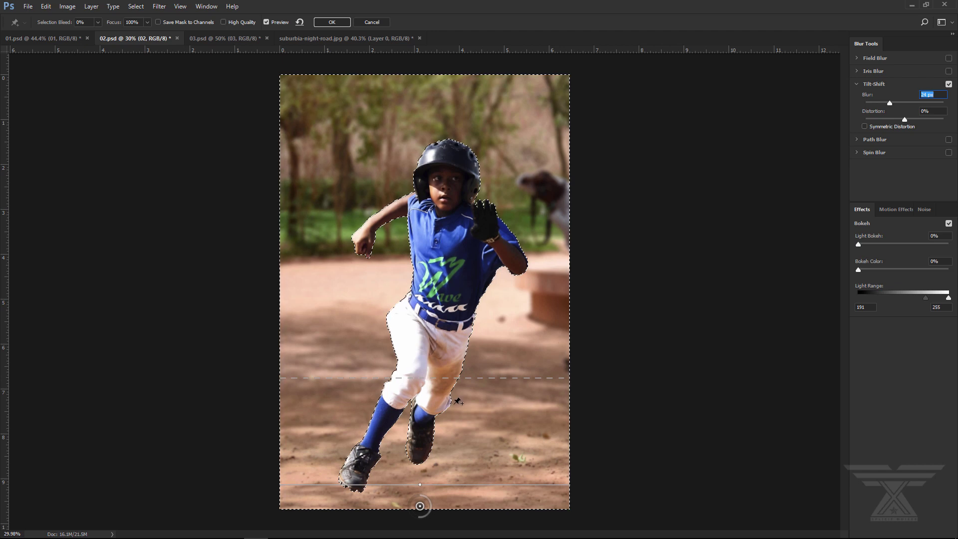
drag(451, 484, 451, 505)
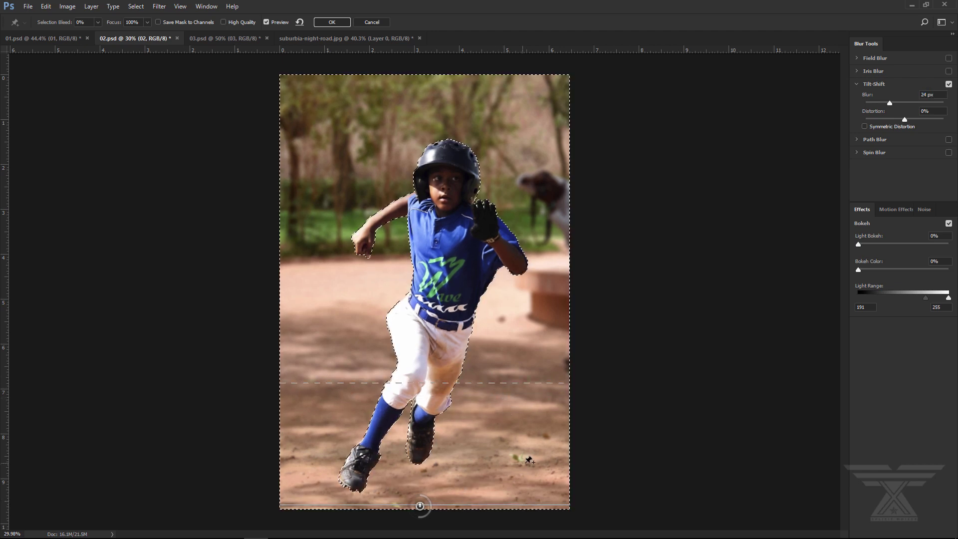
drag(499, 397, 468, 382)
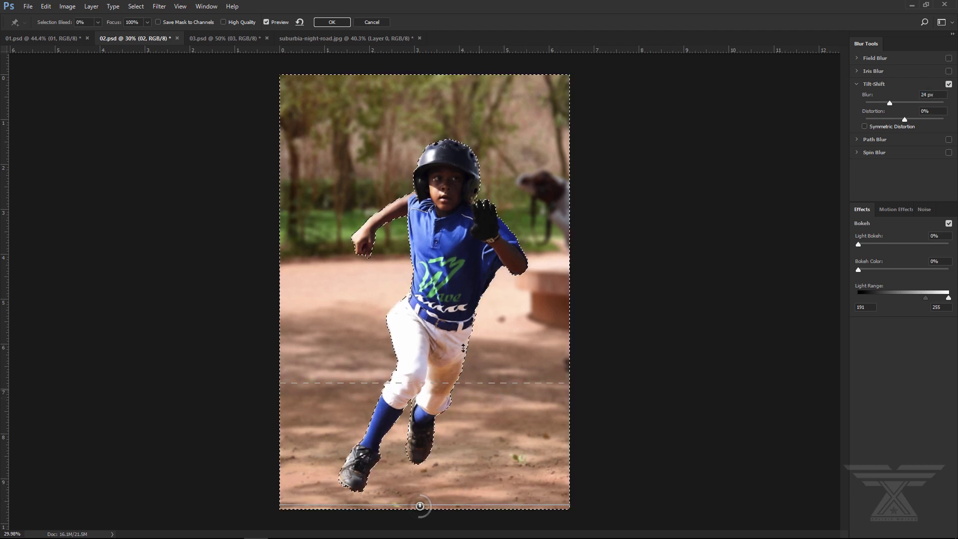
click(331, 22)
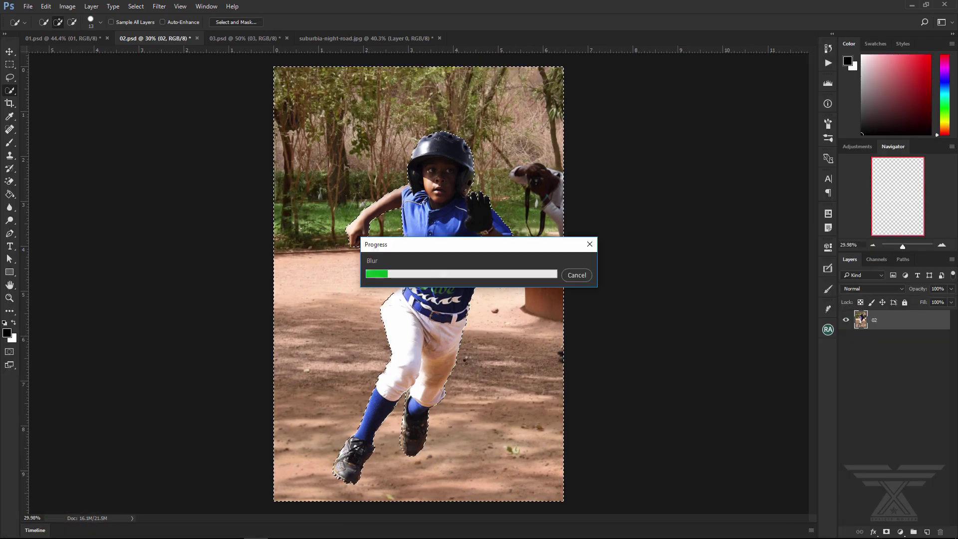
Once the 24 px tilt-shift render finishes, zoom in and out to confirm the kid stays sharp.
drag(473, 247, 453, 250)
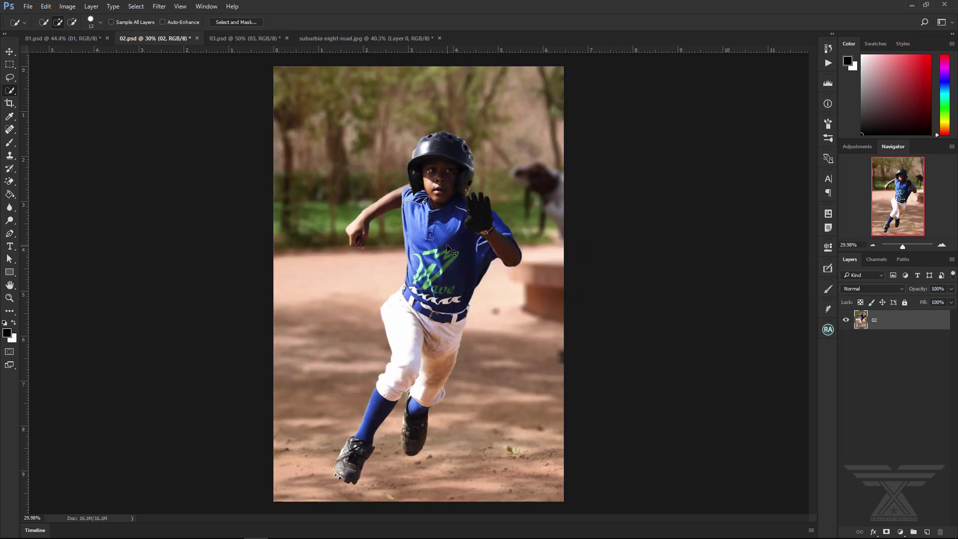
scroll(462, 267, up, 5)
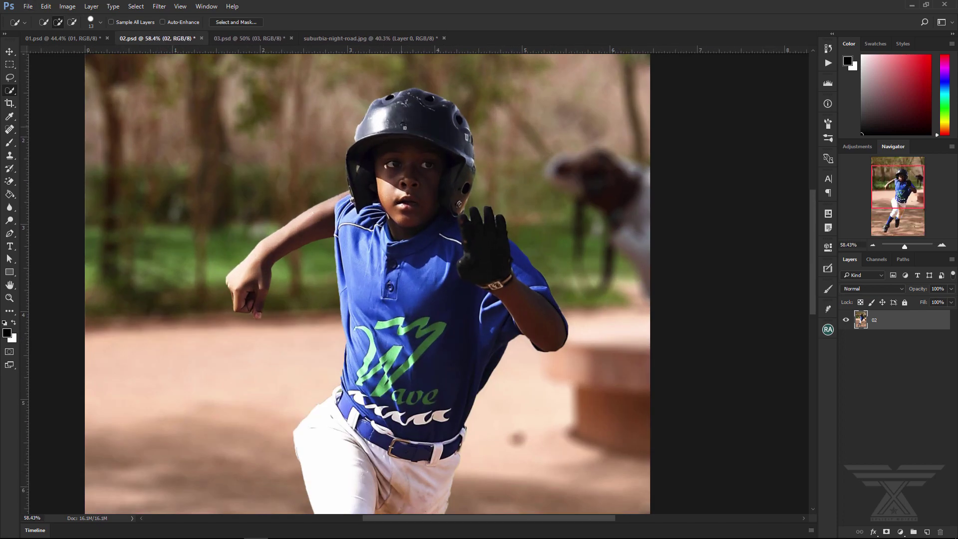
scroll(410, 306, down, 2)
scroll(410, 306, down, 1)
scroll(410, 307, up, 2)
scroll(406, 365, down, 2)
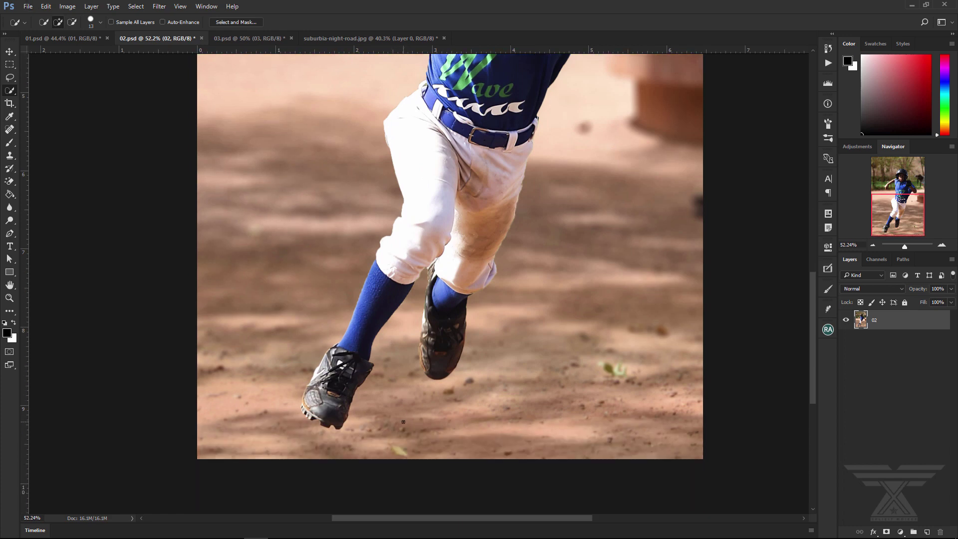
scroll(403, 421, up, 1)
scroll(422, 410, down, 3)
scroll(434, 350, down, 2)
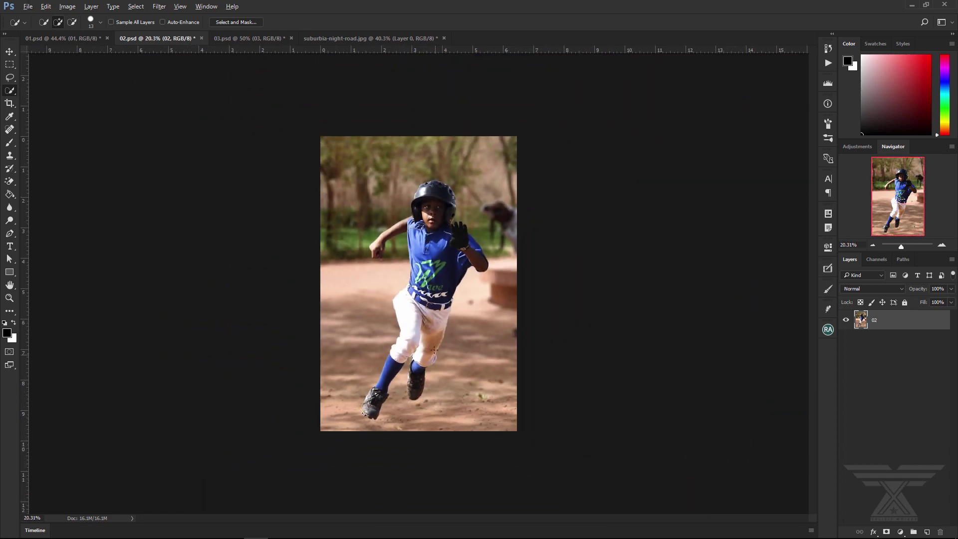
scroll(424, 312, up, 1)
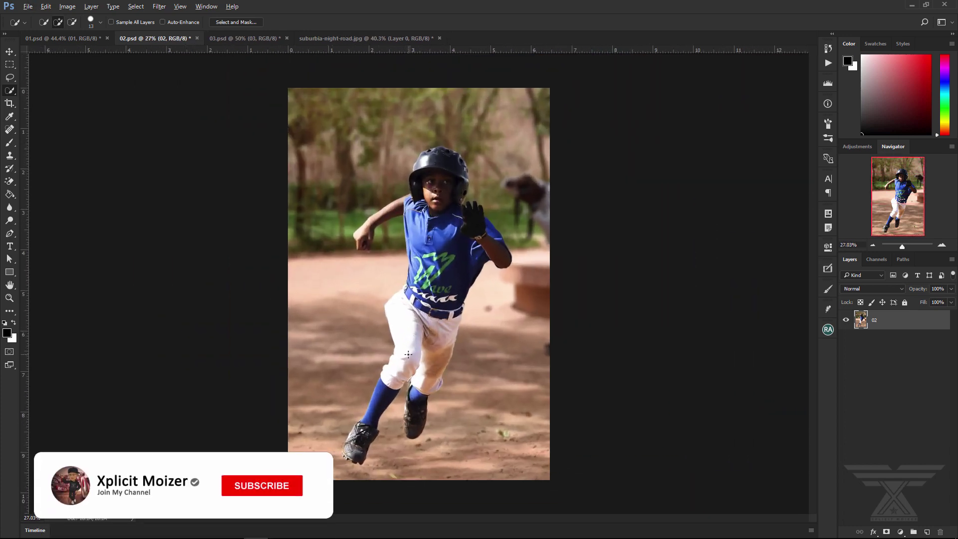
scroll(408, 354, up, 1)
scroll(408, 354, down, 1)
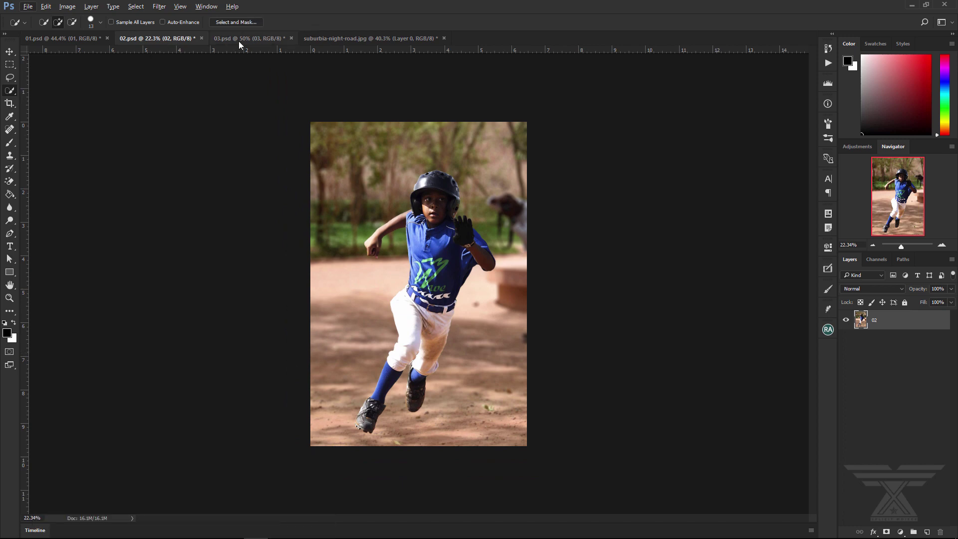
Bring up 03.psd fitted to the window and rasterize its smart-object layer 03.
click(238, 41)
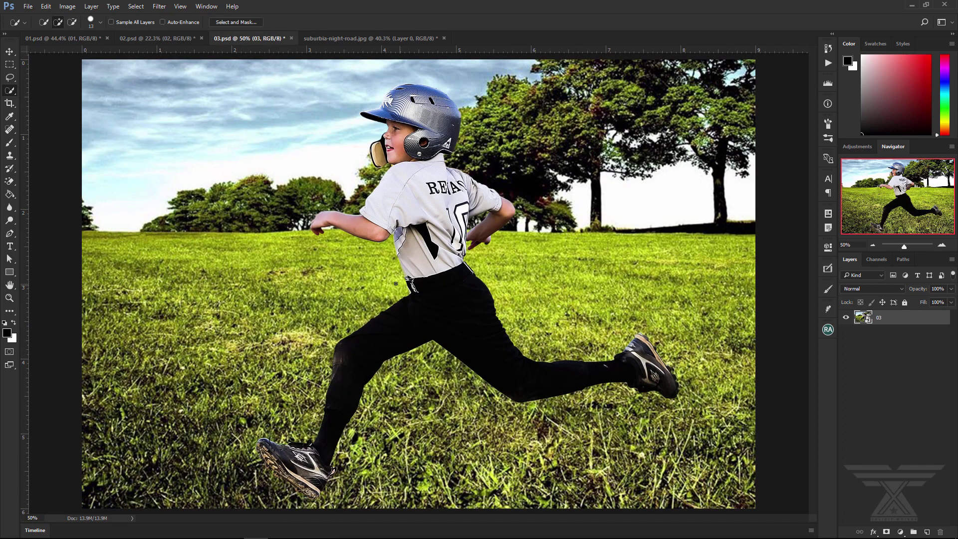
key(ctrl+0)
scroll(373, 242, up, 2)
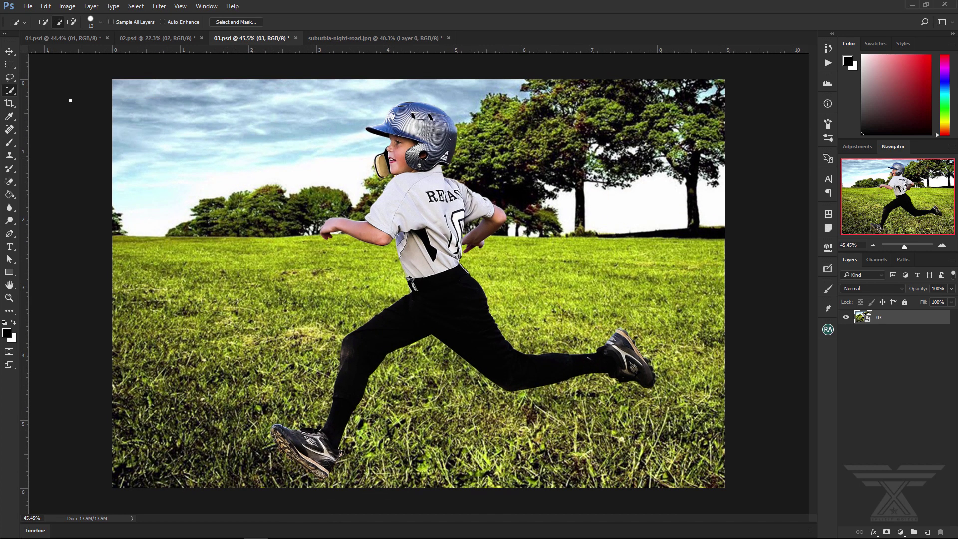
right_click(907, 324)
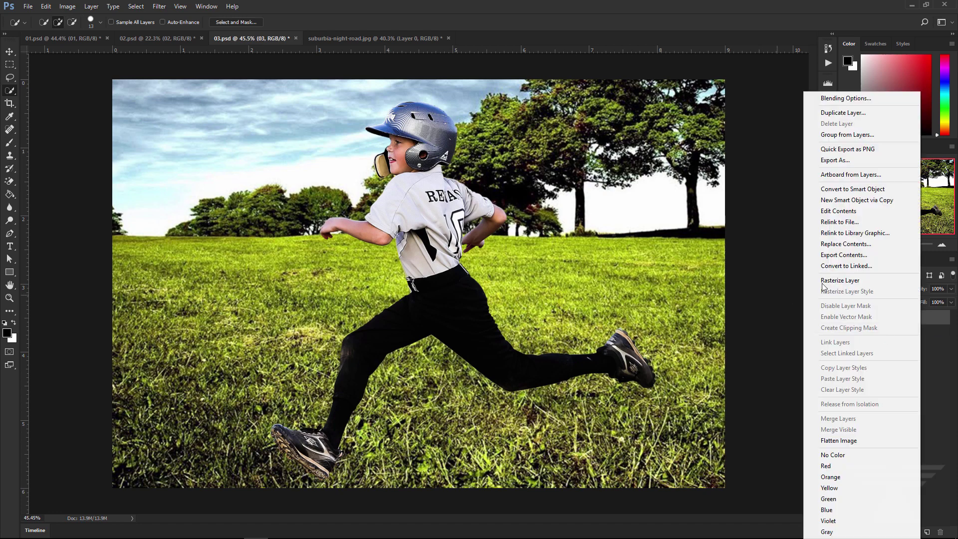
click(821, 283)
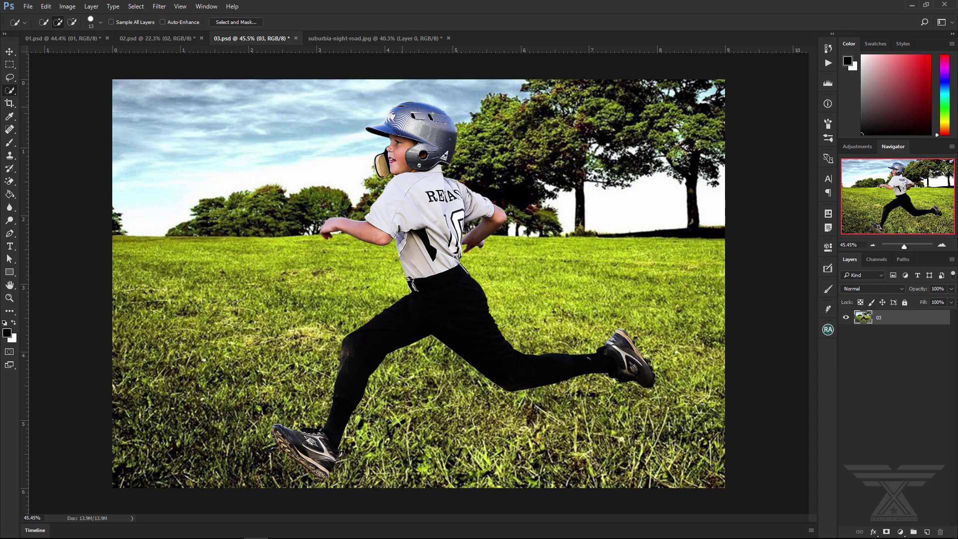
Quick-select the running boy from helmet, shirt and arm down to the front leg and shoe.
drag(402, 120, 349, 228)
mouse_move(449, 229)
mouse_down()
mouse_move(436, 267)
mouse_move(349, 369)
mouse_move(643, 379)
mouse_up()
drag(346, 384, 310, 452)
Zoom in and out to check the selection edge around the boy's legs, pants and shoes.
scroll(356, 367, up, 2)
scroll(356, 367, down, 3)
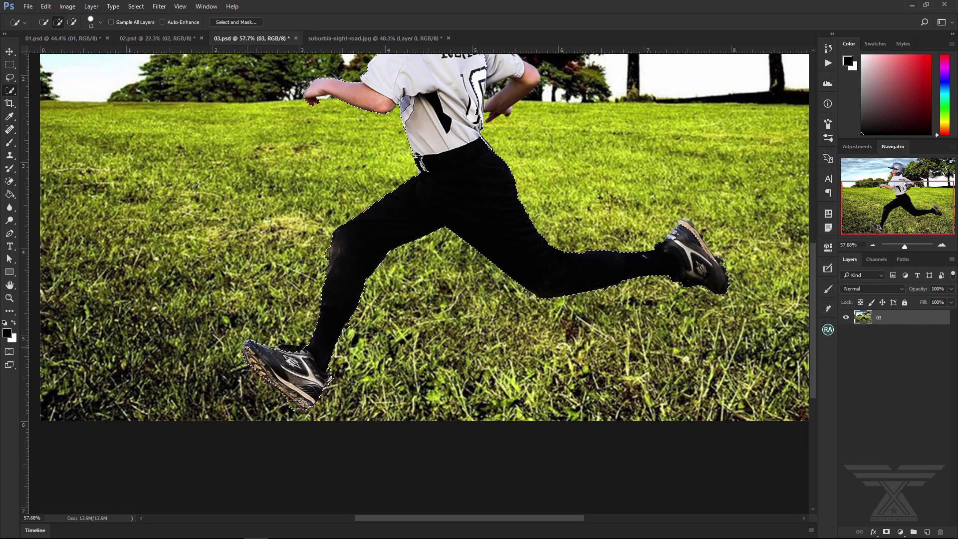
scroll(581, 408, up, 3)
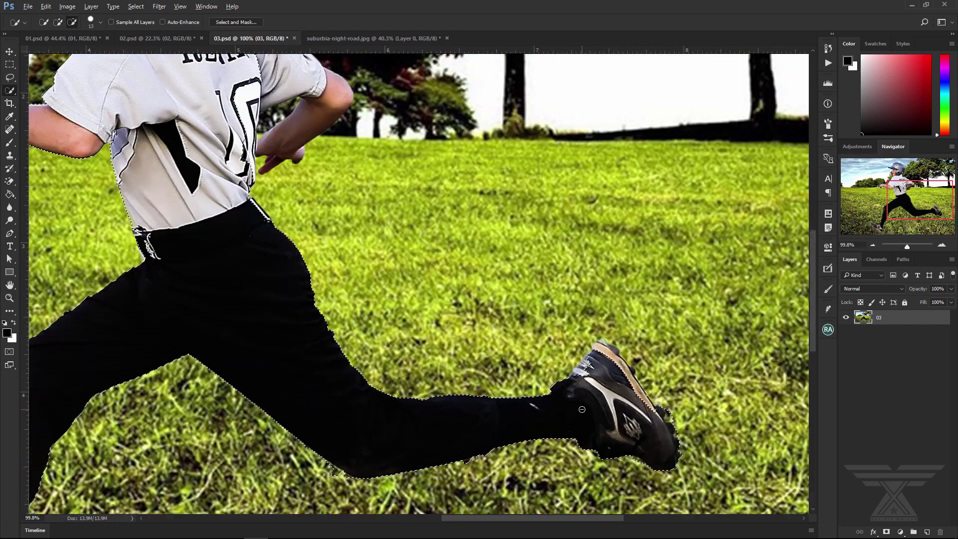
scroll(581, 409, up, 1)
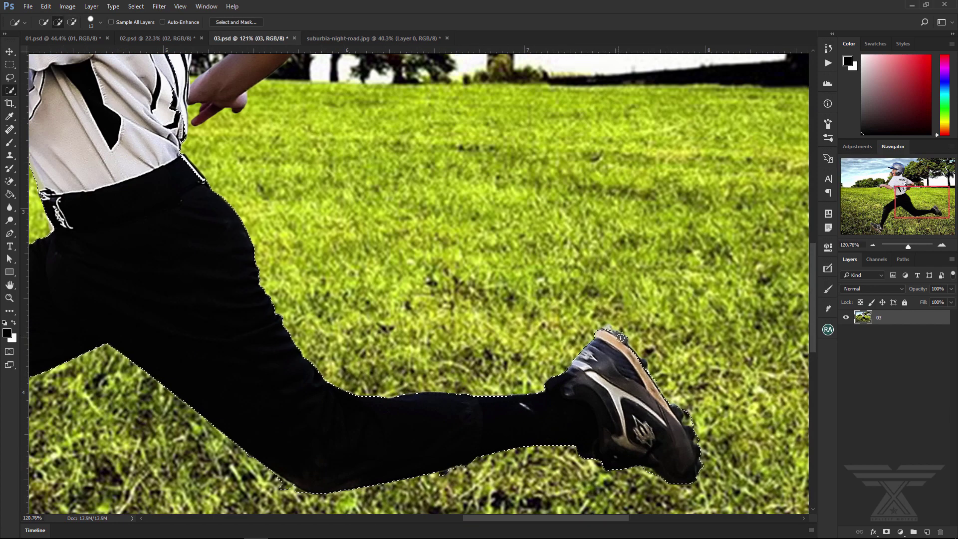
scroll(620, 338, up, 1)
scroll(549, 300, down, 2)
scroll(466, 245, up, 2)
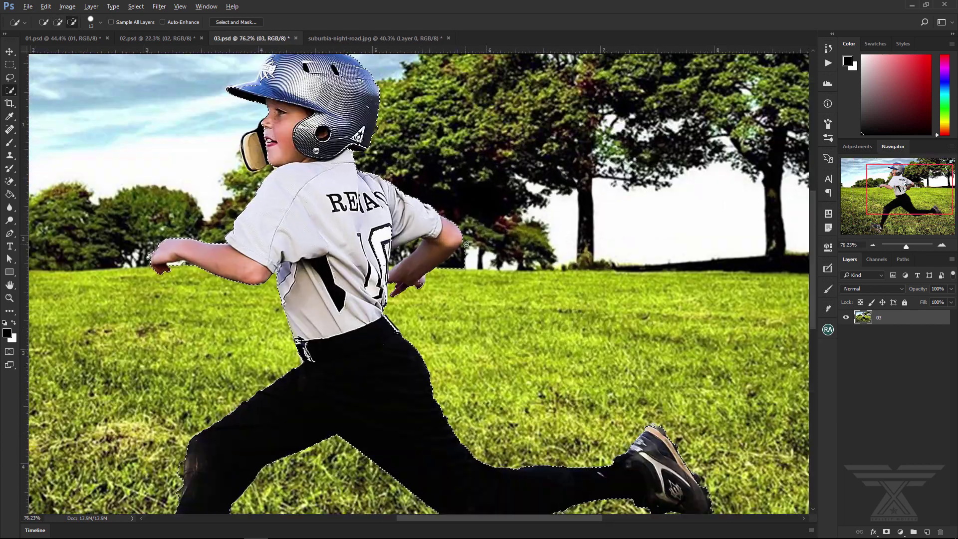
scroll(397, 163, down, 2)
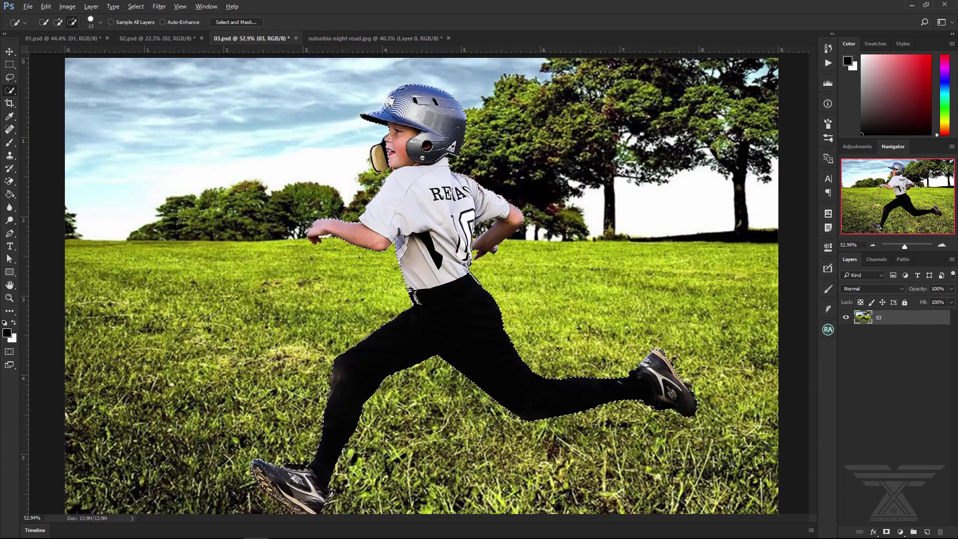
scroll(397, 163, up, 2)
scroll(414, 200, down, 3)
scroll(424, 225, up, 2)
scroll(432, 243, down, 1)
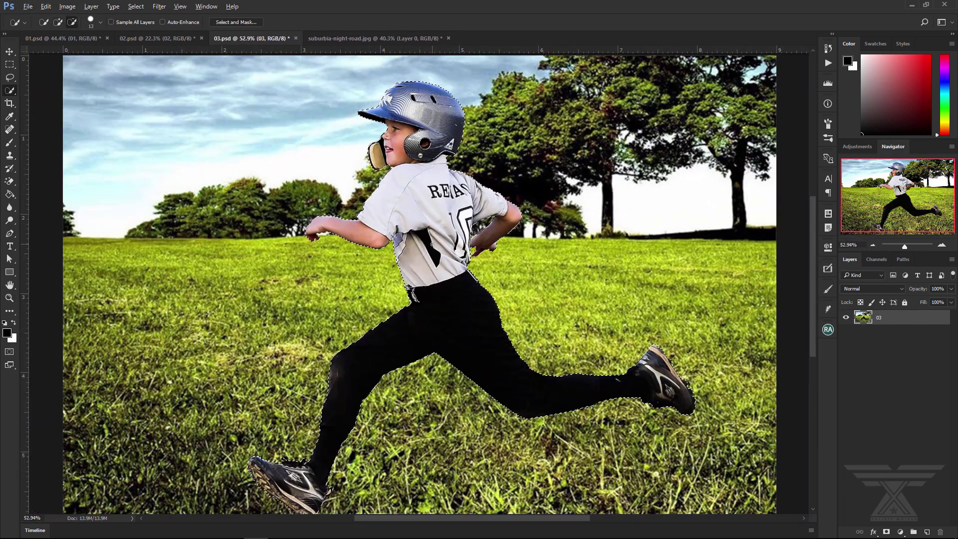
scroll(432, 244, down, 1)
Select Inverse so the background around the boy is selected, then open the Filter menu.
right_click(422, 220)
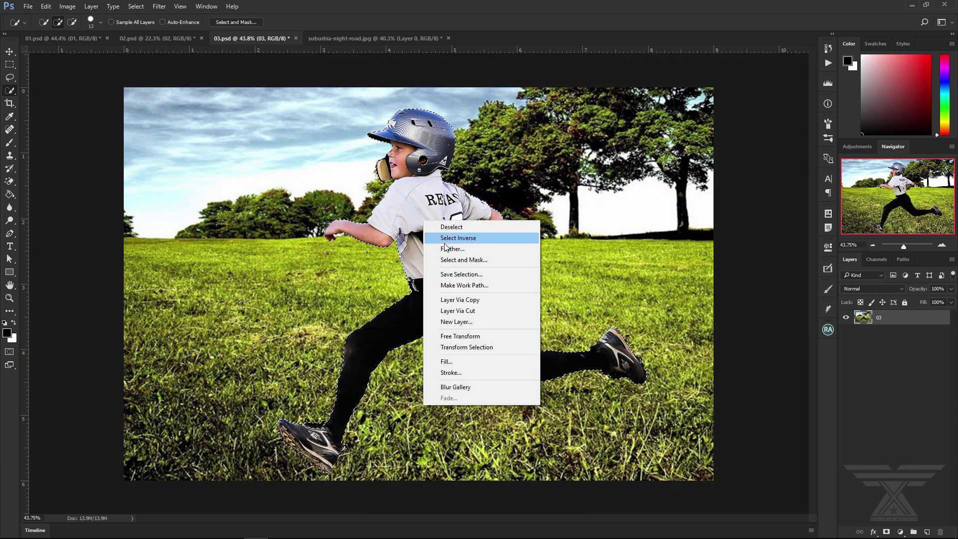
click(446, 241)
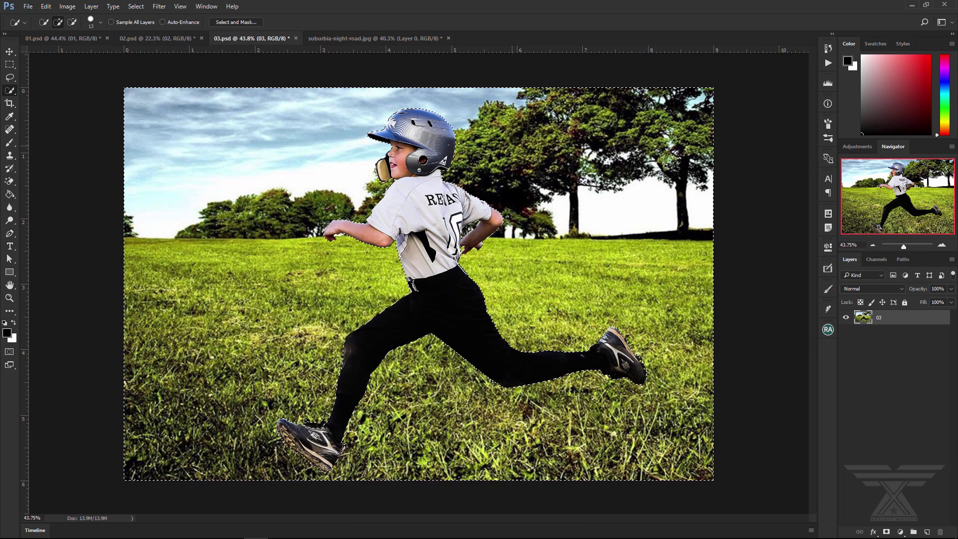
click(161, 6)
mouse_move(174, 126)
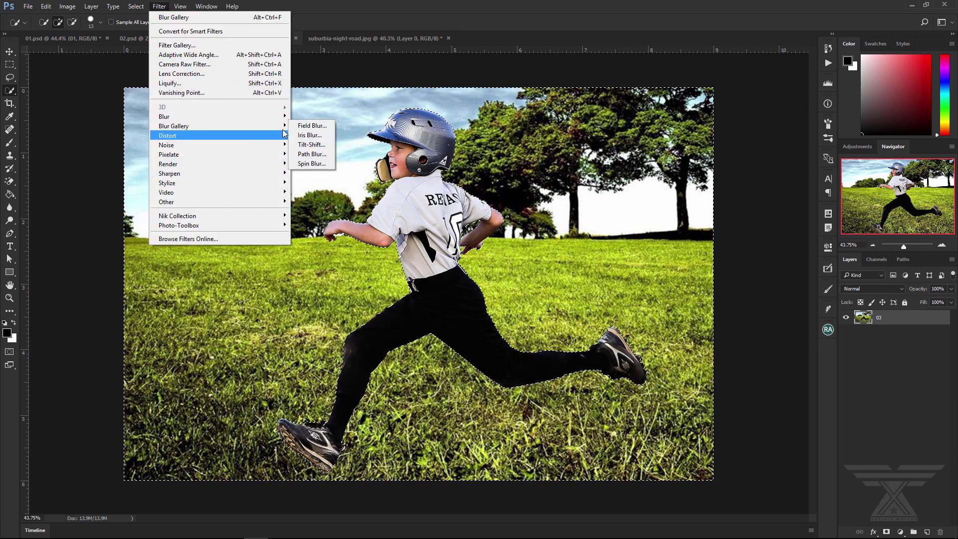
Apply a Path Blur with Speed at 51% to the background behind the boy.
click(310, 154)
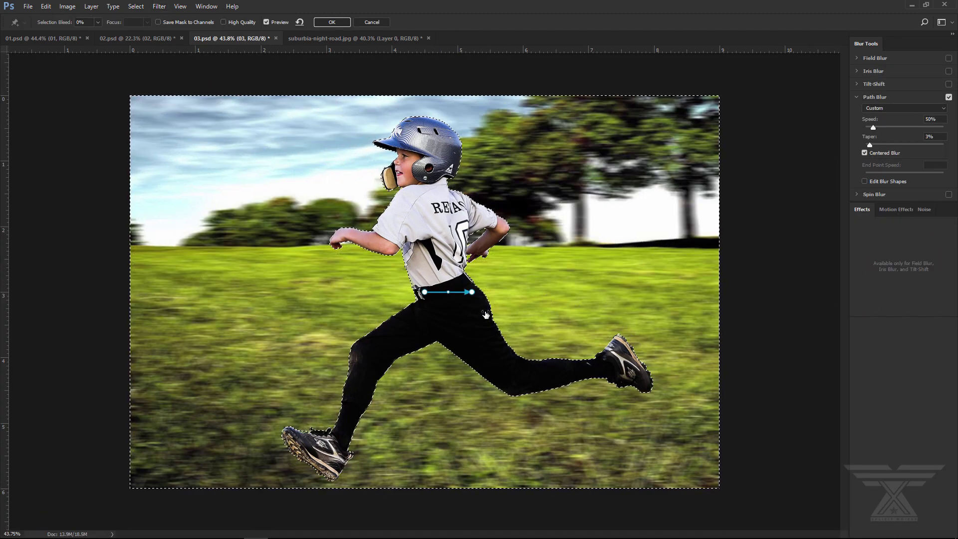
mouse_move(872, 127)
mouse_down()
mouse_move(895, 126)
mouse_move(872, 127)
mouse_up()
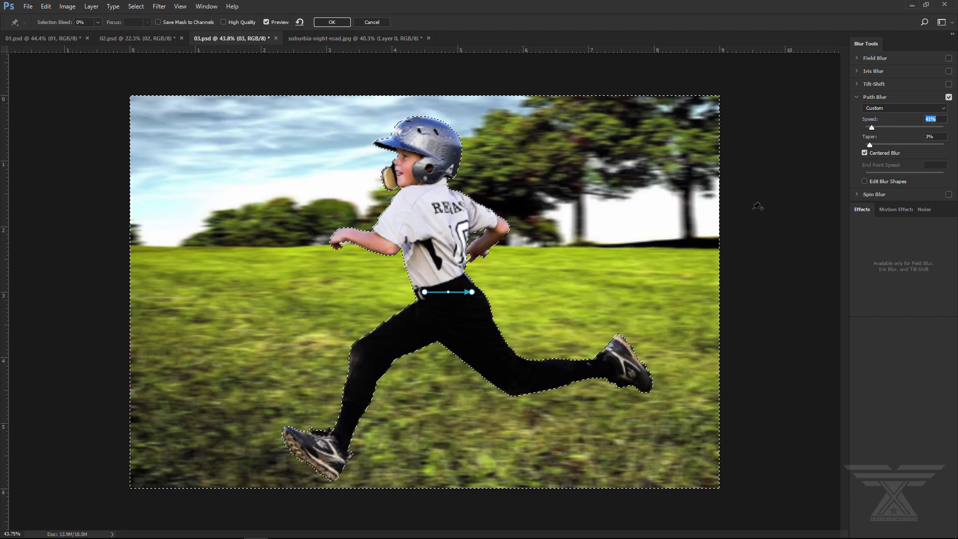
click(332, 22)
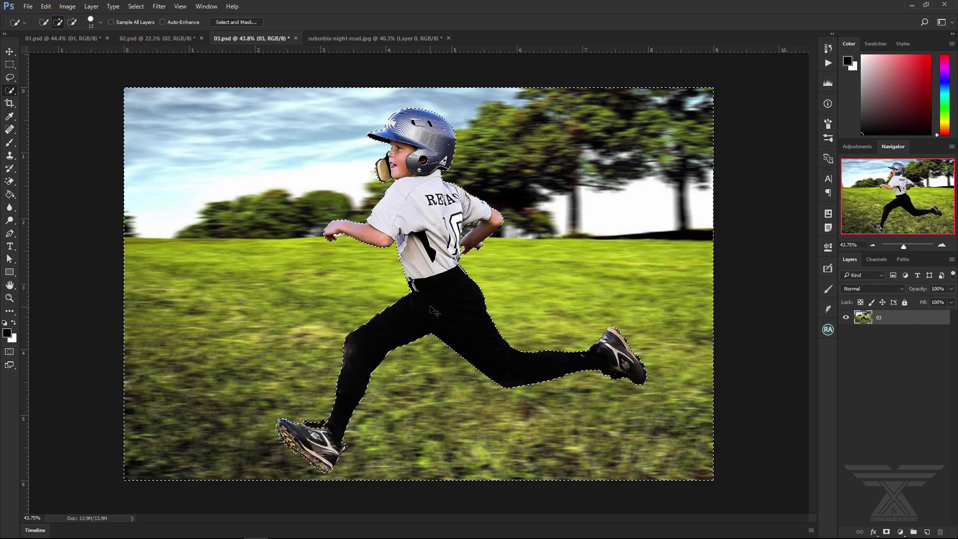
Deselect, fit 03.psd to the window, and switch to suburbia-night-road.jpg.
key(ctrl+d)
key(ctrl+0)
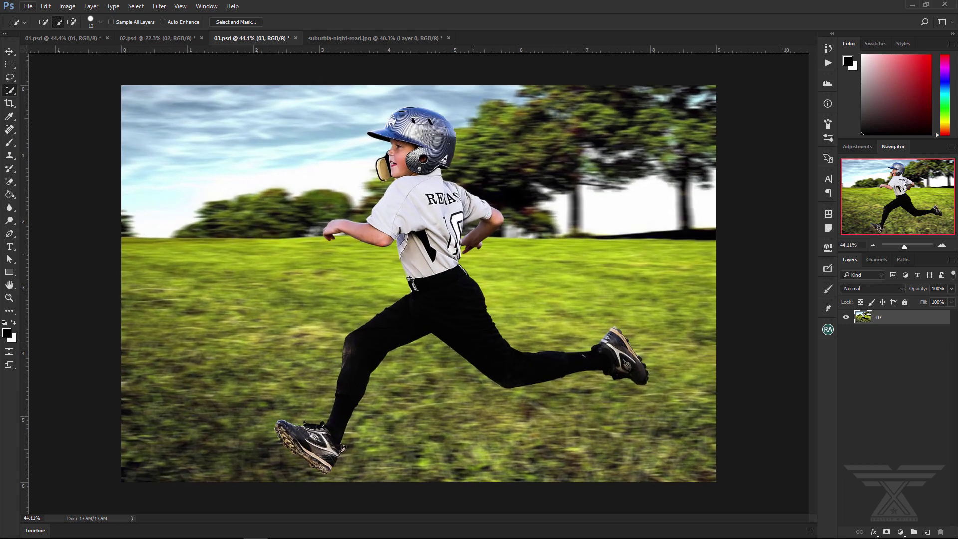
click(333, 39)
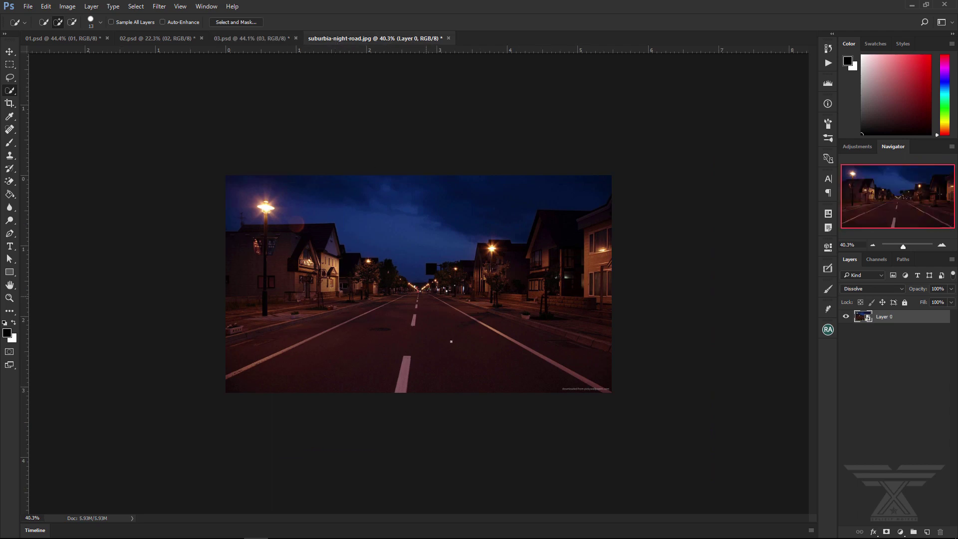
Rasterize Layer 0 of suburbia-night-road.jpg and open the Filter menu for Blur Gallery.
scroll(430, 317, up, 4)
scroll(430, 317, up, 1)
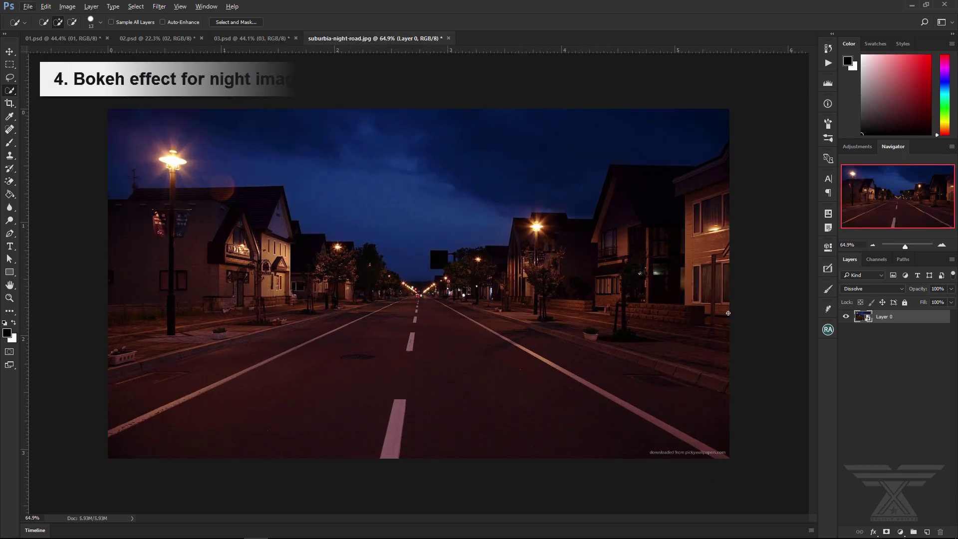
right_click(911, 320)
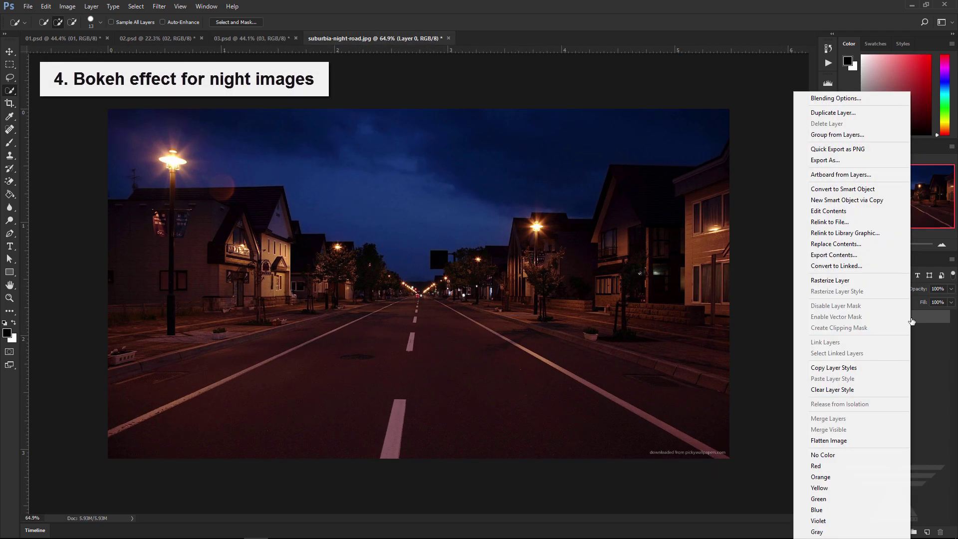
click(833, 281)
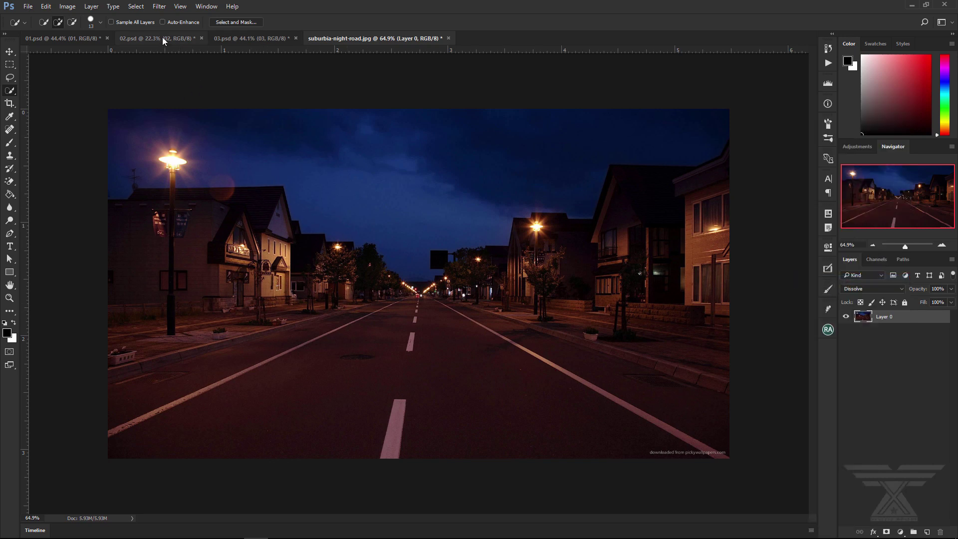
click(158, 7)
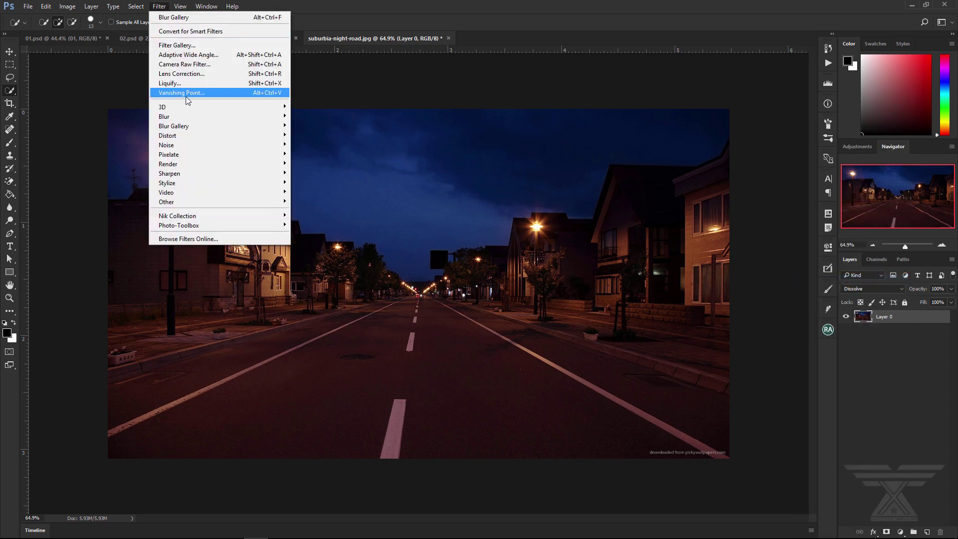
mouse_move(217, 126)
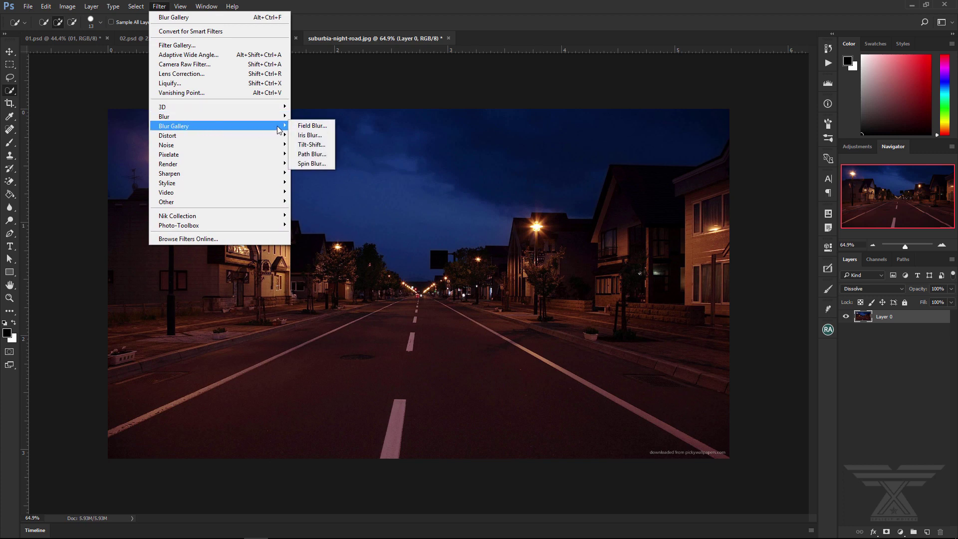
Apply a 15 px Field Blur with Light Bokeh around 75% and Bokeh Color about 35%.
click(316, 128)
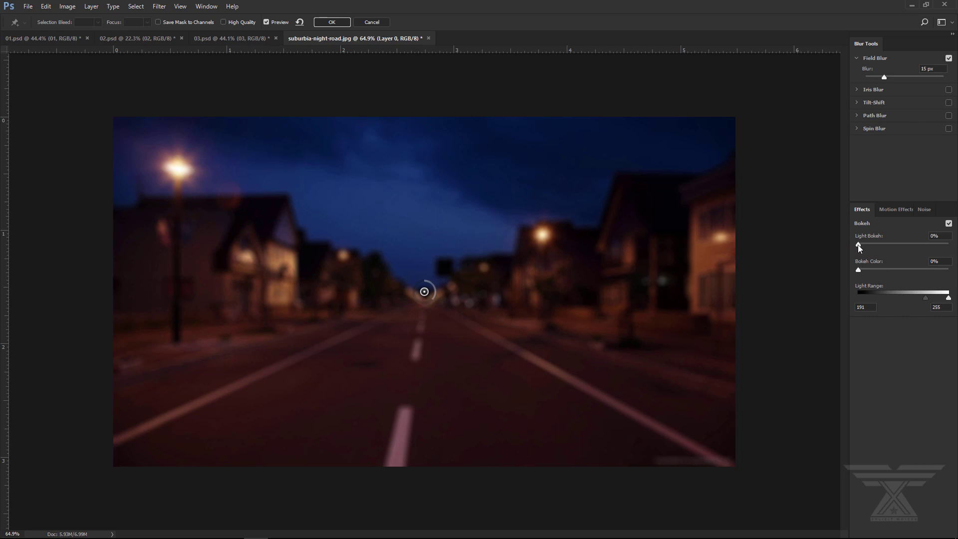
drag(858, 245, 870, 243)
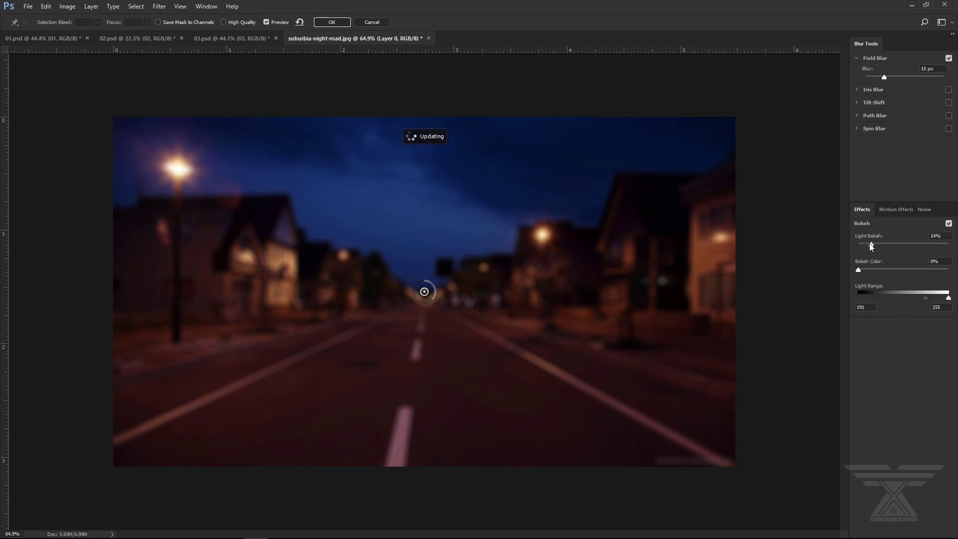
drag(869, 243, 928, 243)
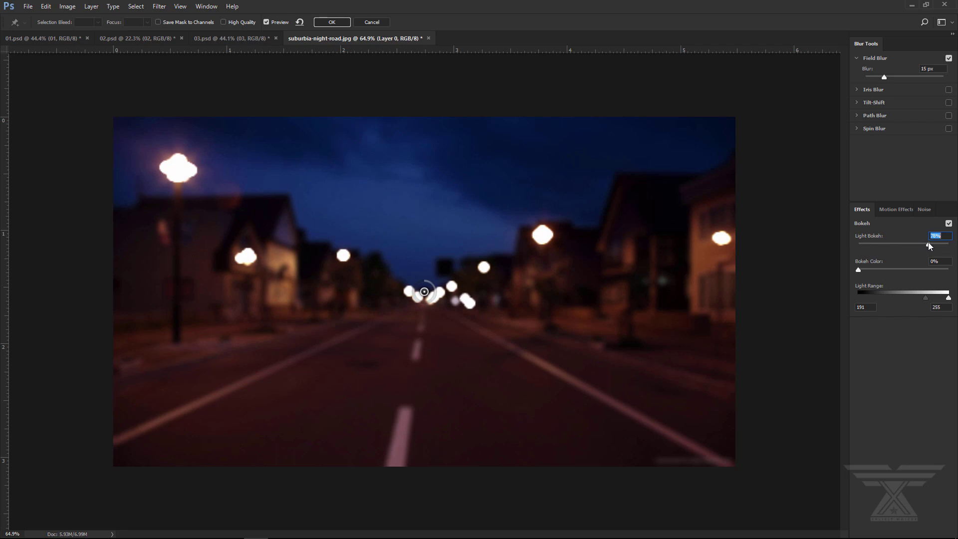
mouse_move(908, 241)
mouse_down()
mouse_move(894, 240)
mouse_move(926, 241)
mouse_up()
drag(856, 270, 899, 273)
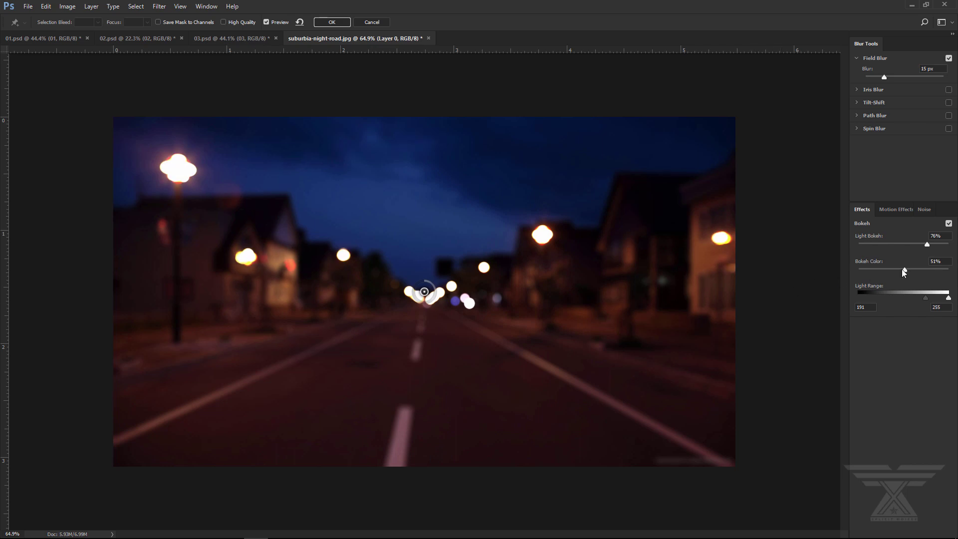
drag(902, 269, 884, 273)
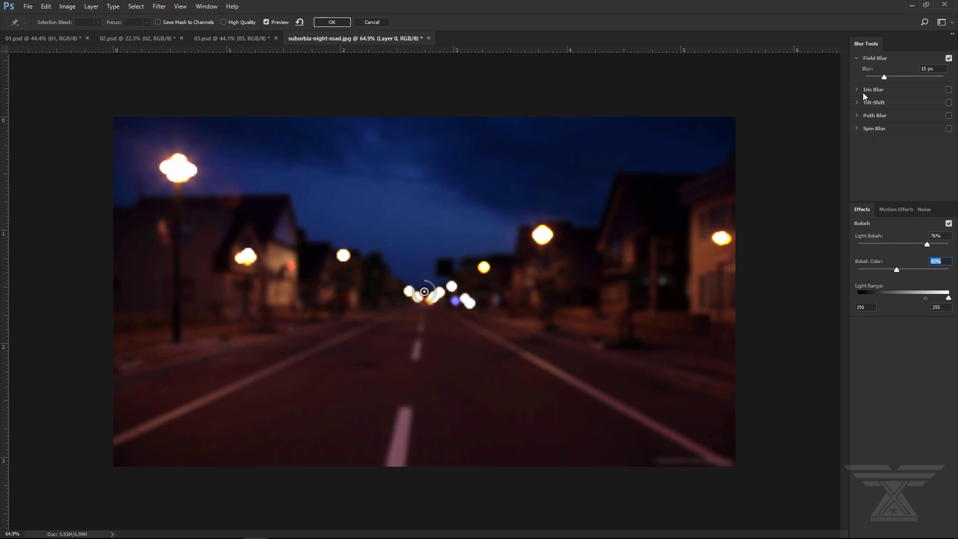
click(331, 22)
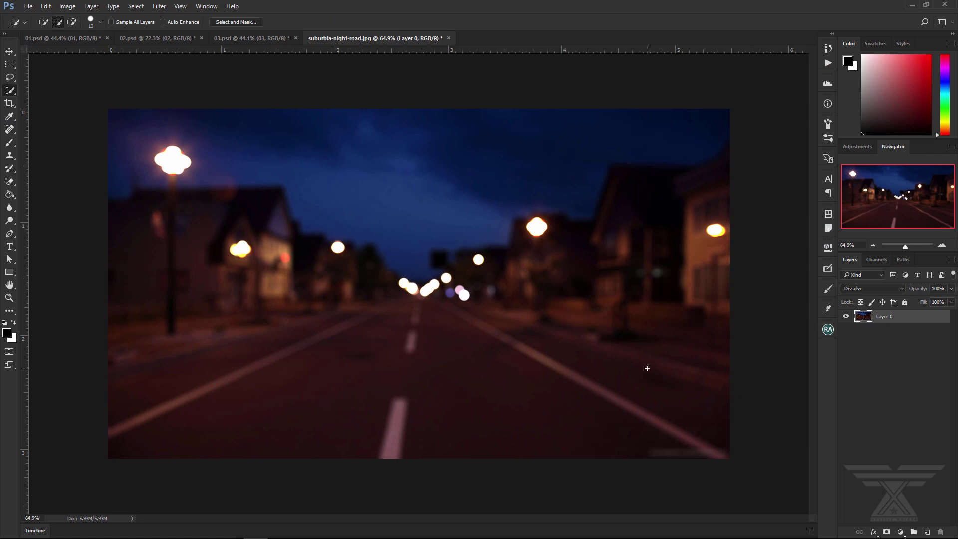
key(ctrl+alt+z)
key(ctrl+shift+z)
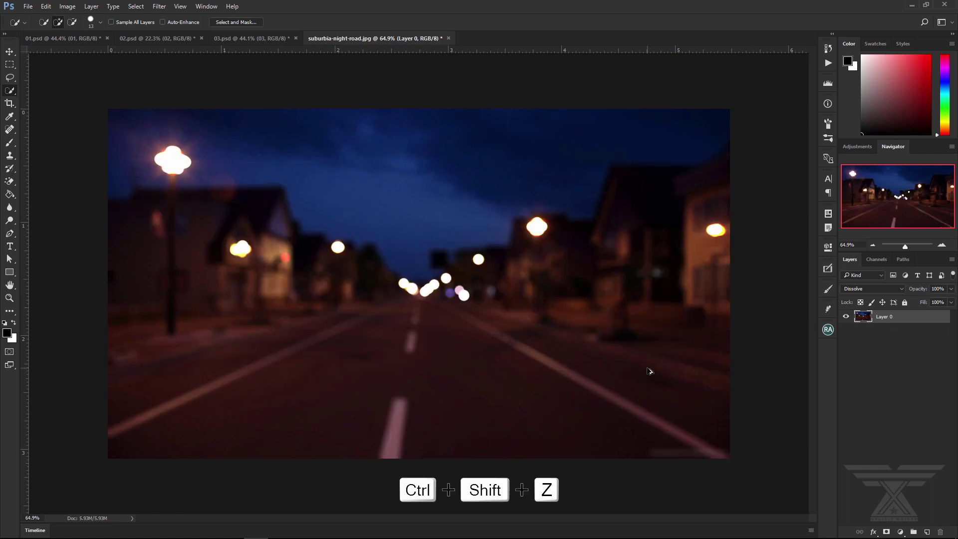